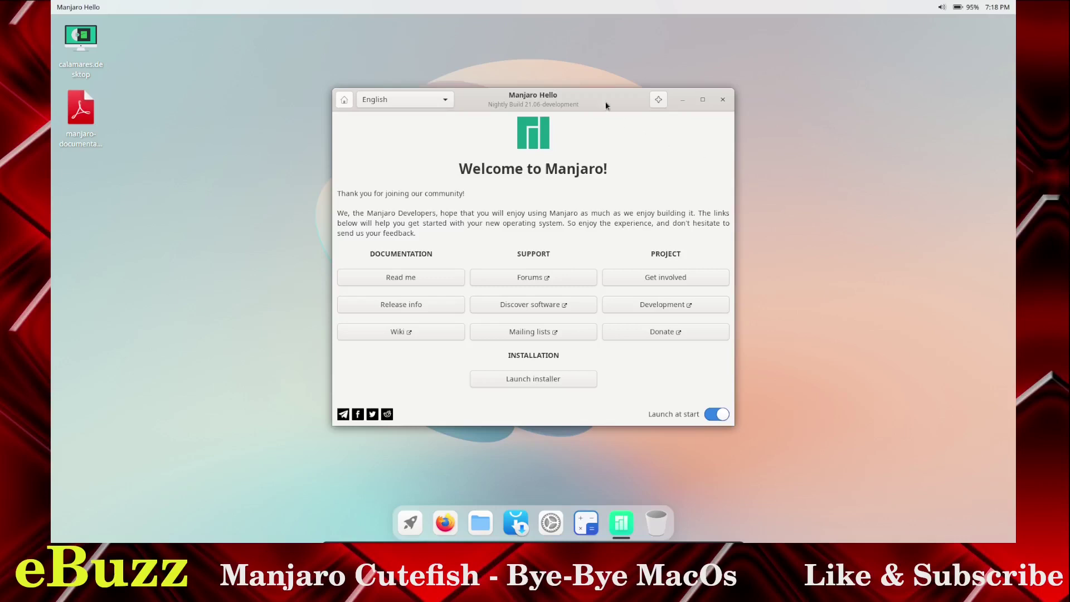
{"action": "left_click_drag", "start_coordinate": [607, 105], "coordinate": [568, 81]}
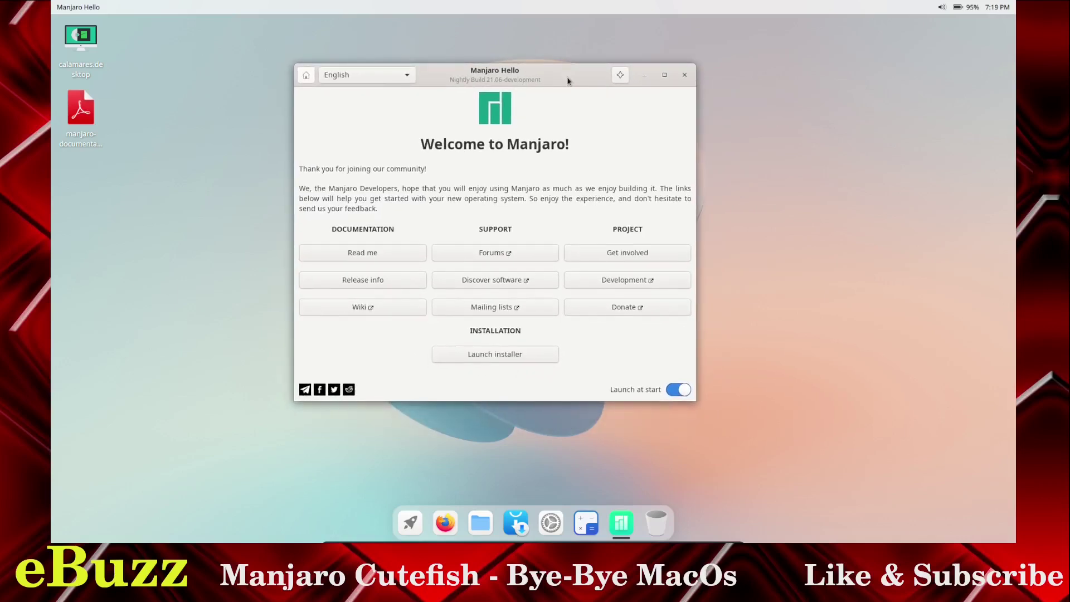
{"action": "left_click_drag", "start_coordinate": [526, 80], "coordinate": [576, 102]}
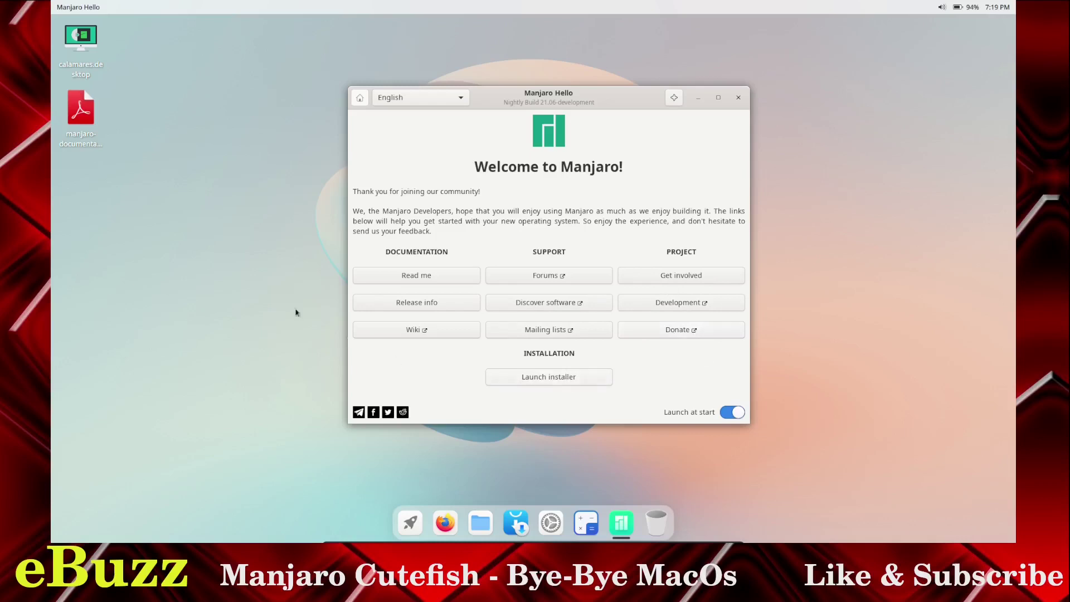
{"action": "left_click", "coordinate": [93, 49]}
{"action": "left_click", "coordinate": [85, 120]}
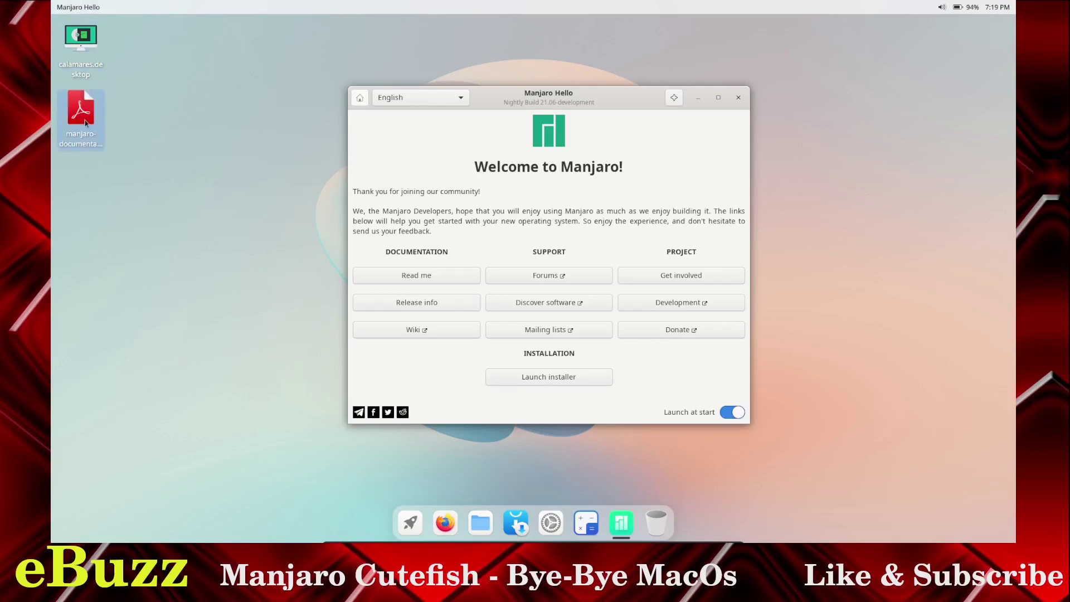
{"action": "left_click", "coordinate": [738, 98]}
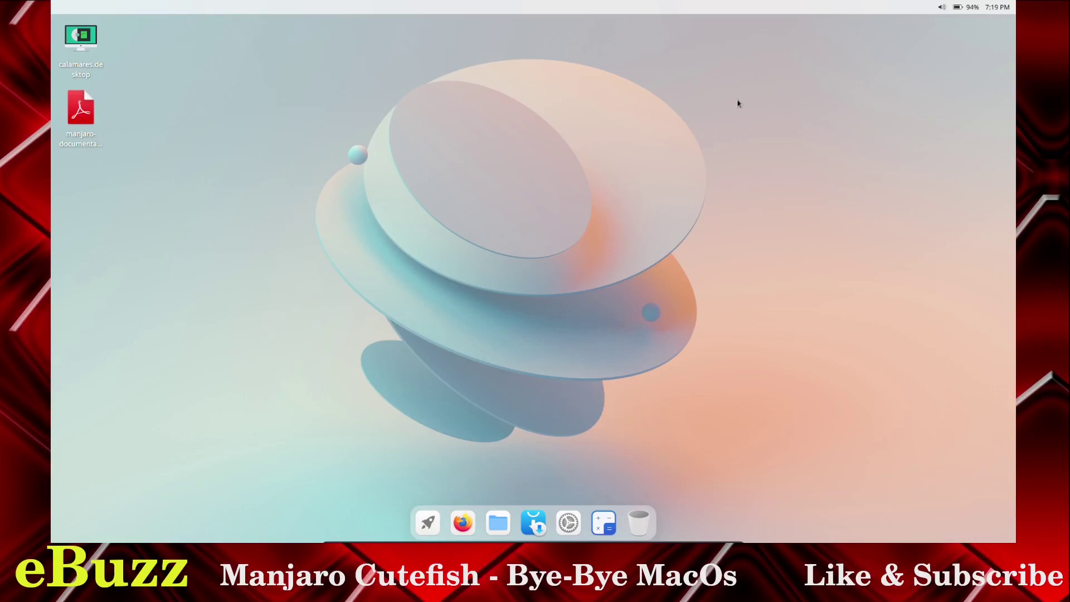
Set the wallpaper to the grey ocean-wave picture from the desktop menu, then close Settings.
{"action": "right_click", "coordinate": [489, 185]}
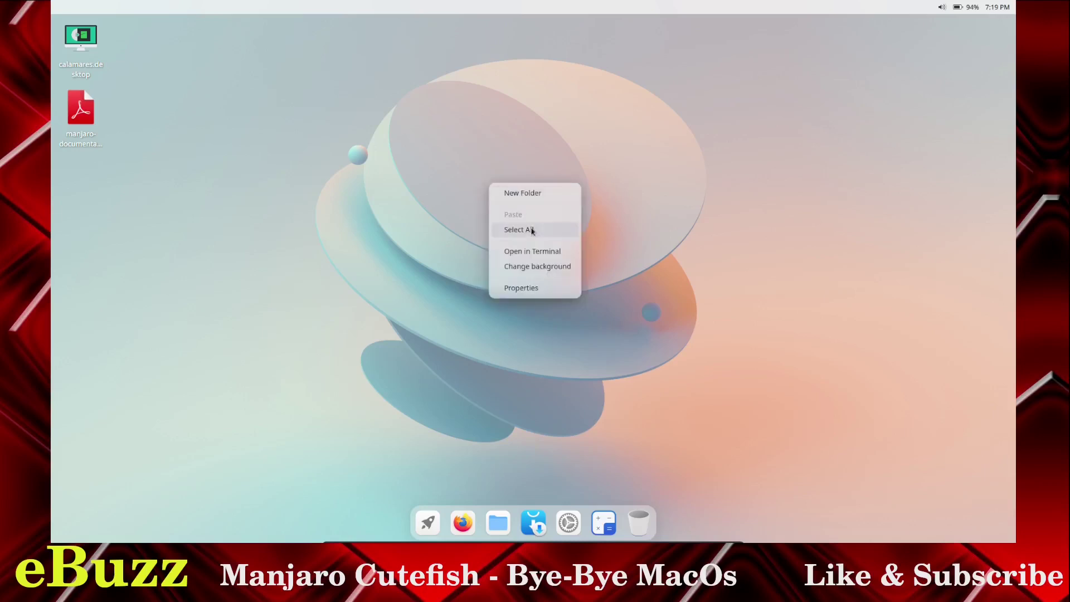
{"action": "left_click", "coordinate": [537, 265]}
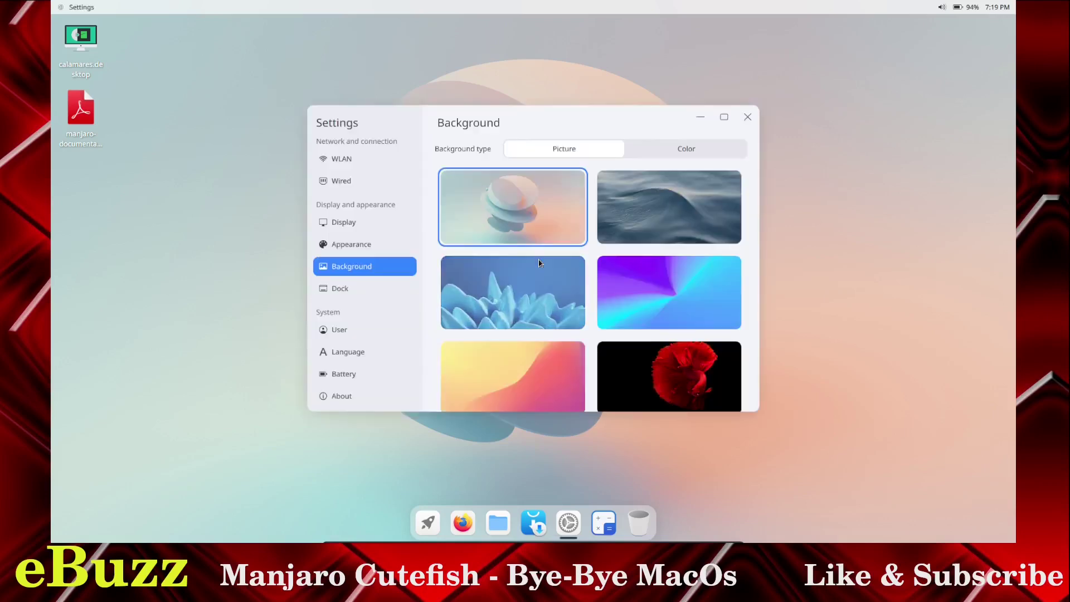
{"action": "left_click", "coordinate": [638, 210]}
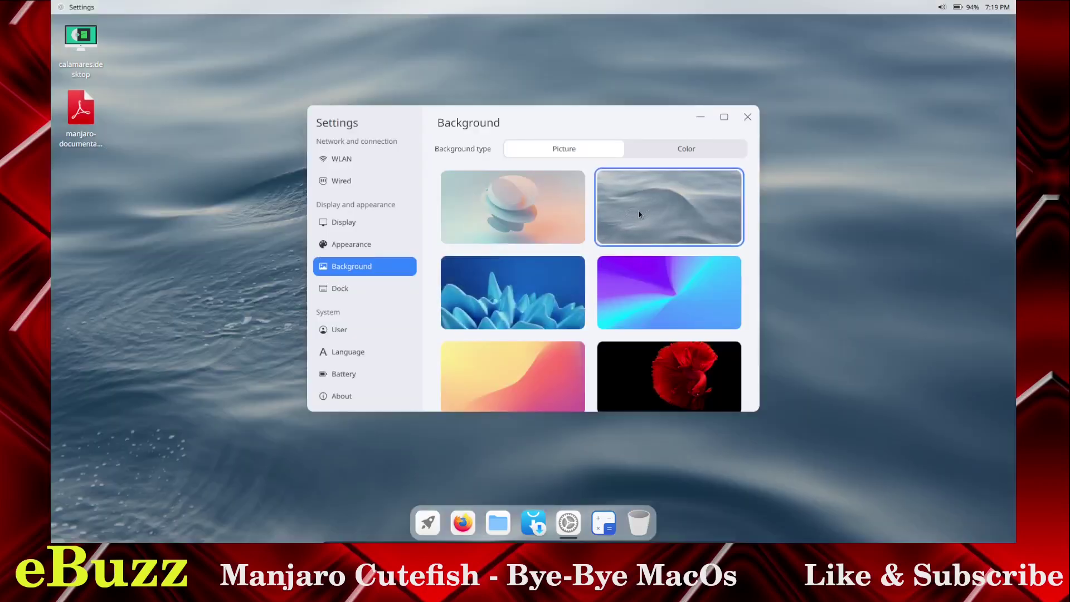
{"action": "left_click", "coordinate": [748, 118]}
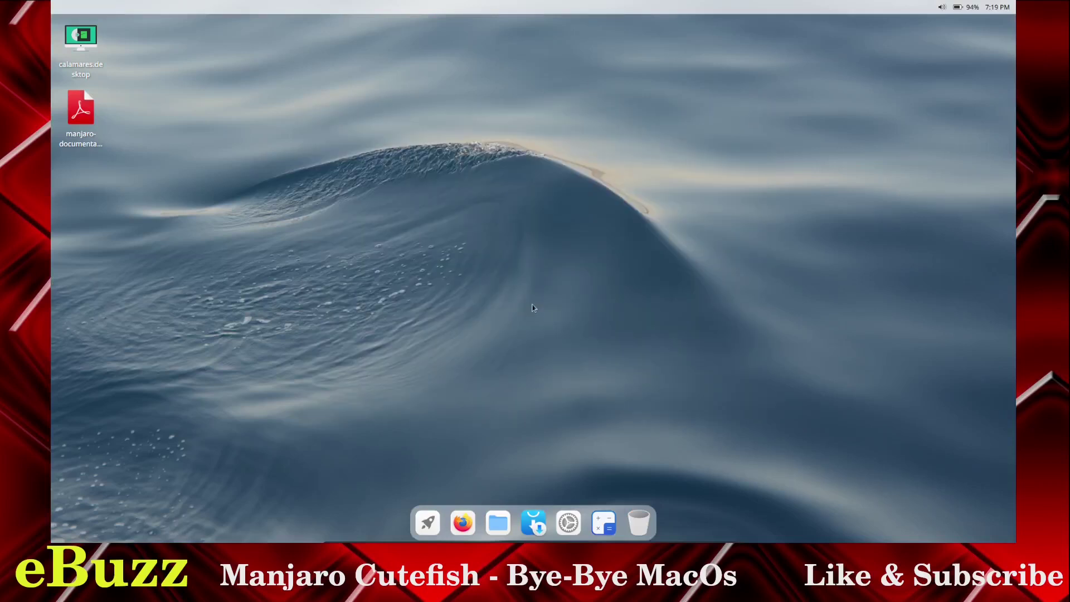
{"action": "left_click", "coordinate": [427, 522]}
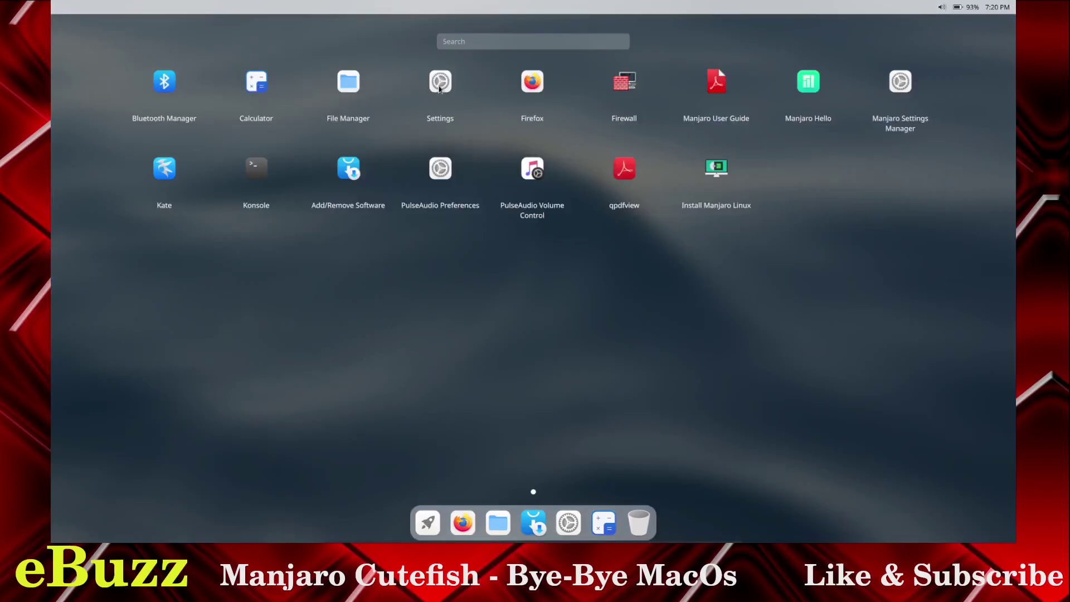
In Settings, visit Wired and WLAN, switch WLAN off, and show Display at 1920x1080, 60 Hz.
{"action": "left_click", "coordinate": [440, 83]}
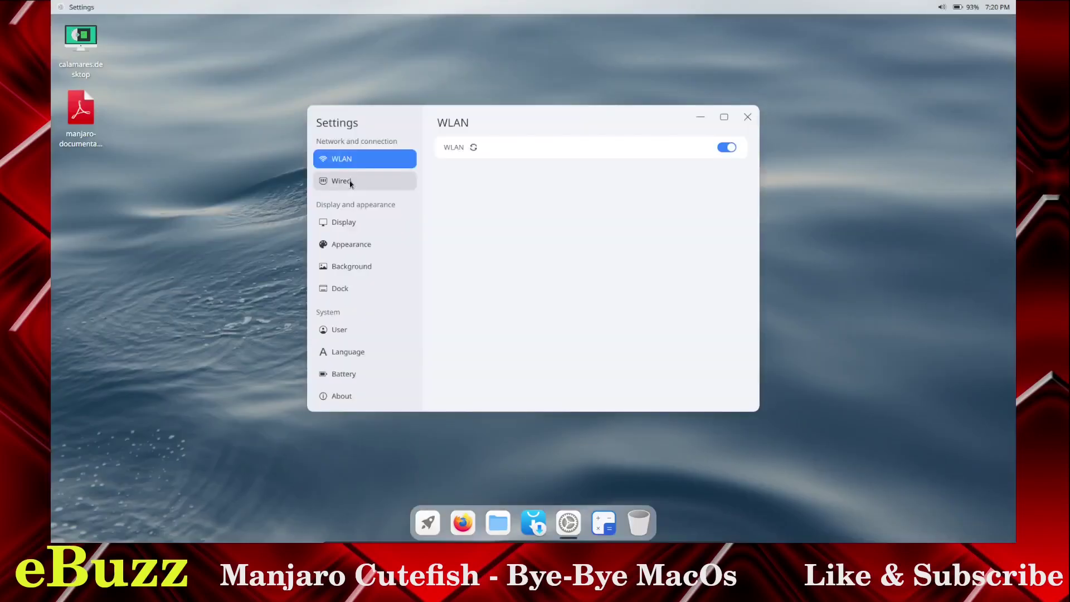
{"action": "left_click", "coordinate": [351, 182]}
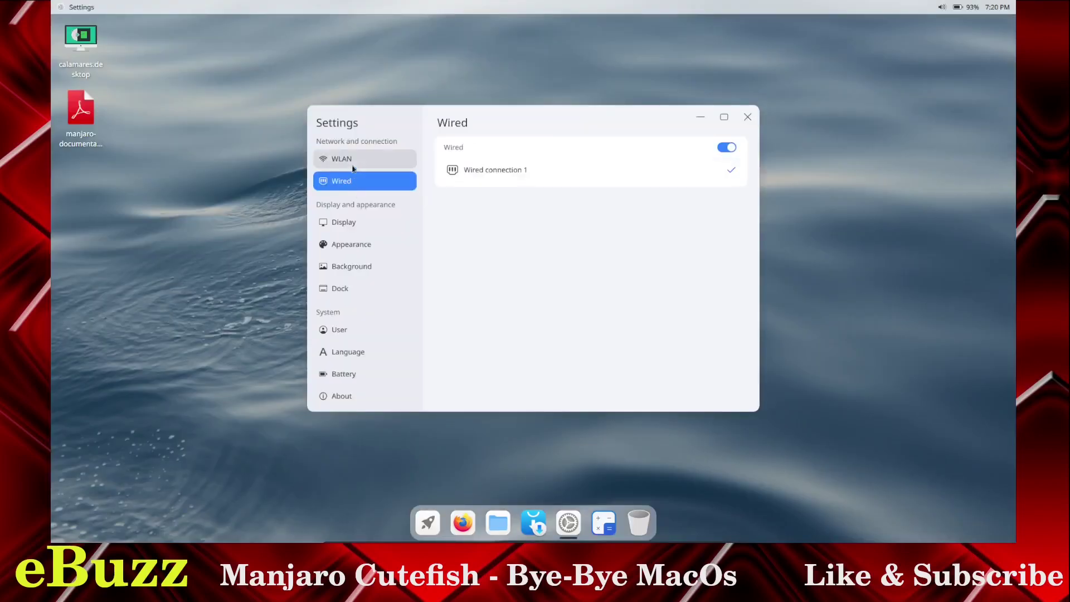
{"action": "left_click", "coordinate": [353, 163]}
{"action": "left_click", "coordinate": [734, 147]}
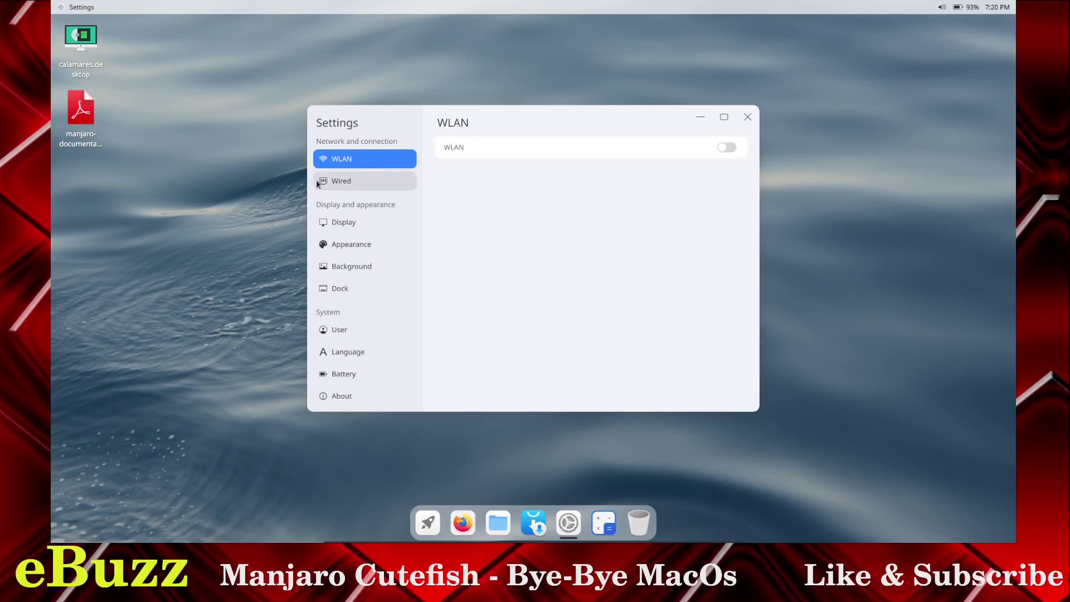
{"action": "left_click", "coordinate": [348, 226]}
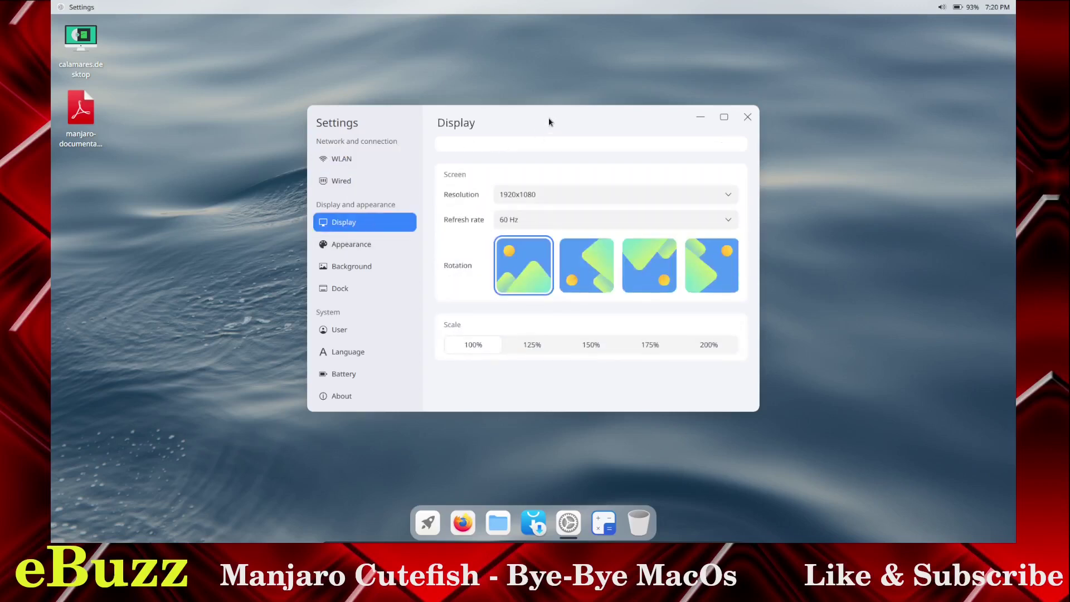
{"action": "left_click_drag", "start_coordinate": [548, 122], "coordinate": [538, 88]}
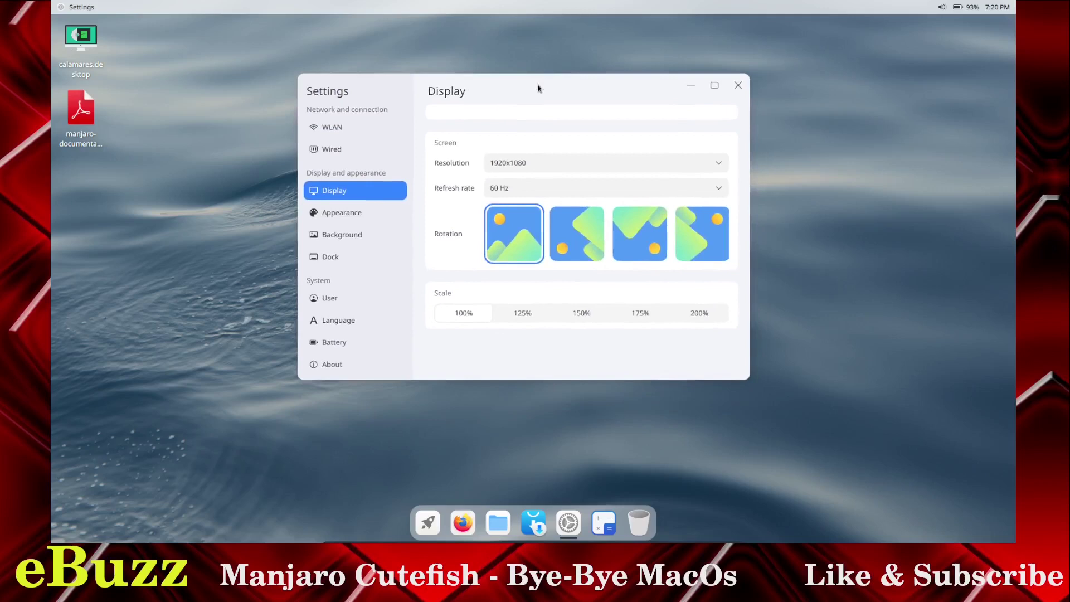
Switch Appearance to the Dark theme and leave wallpaper dimming off after toggling it.
{"action": "left_click", "coordinate": [348, 213]}
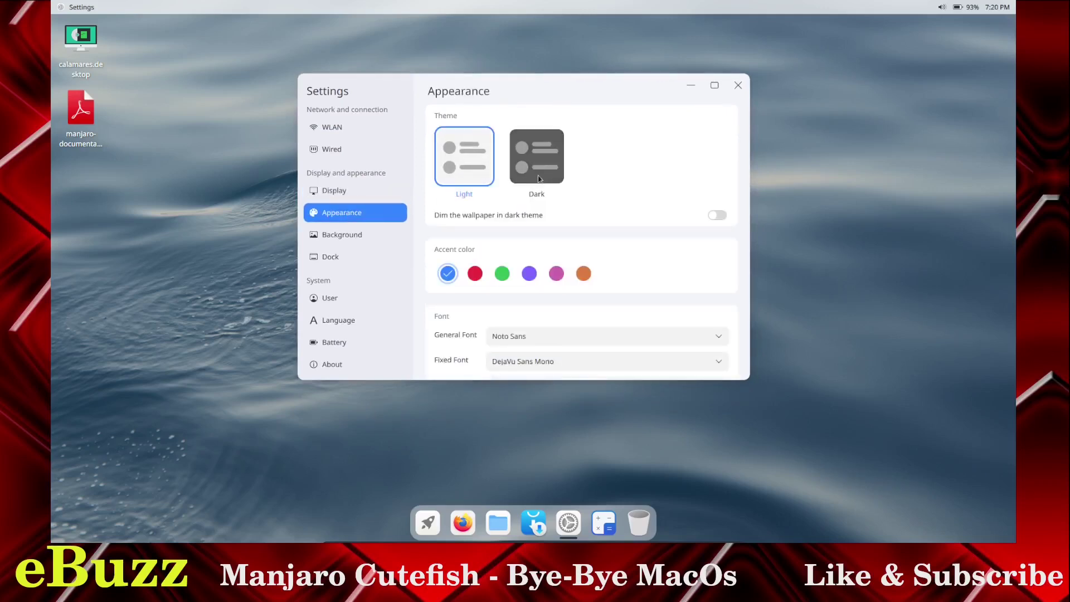
{"action": "left_click", "coordinate": [530, 160]}
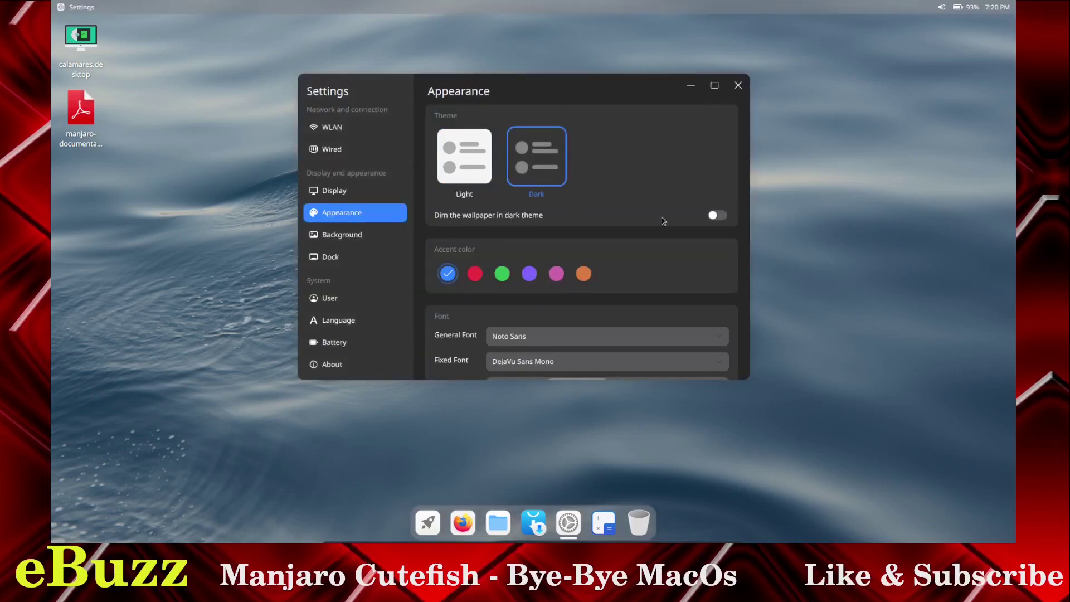
{"action": "left_click", "coordinate": [718, 216]}
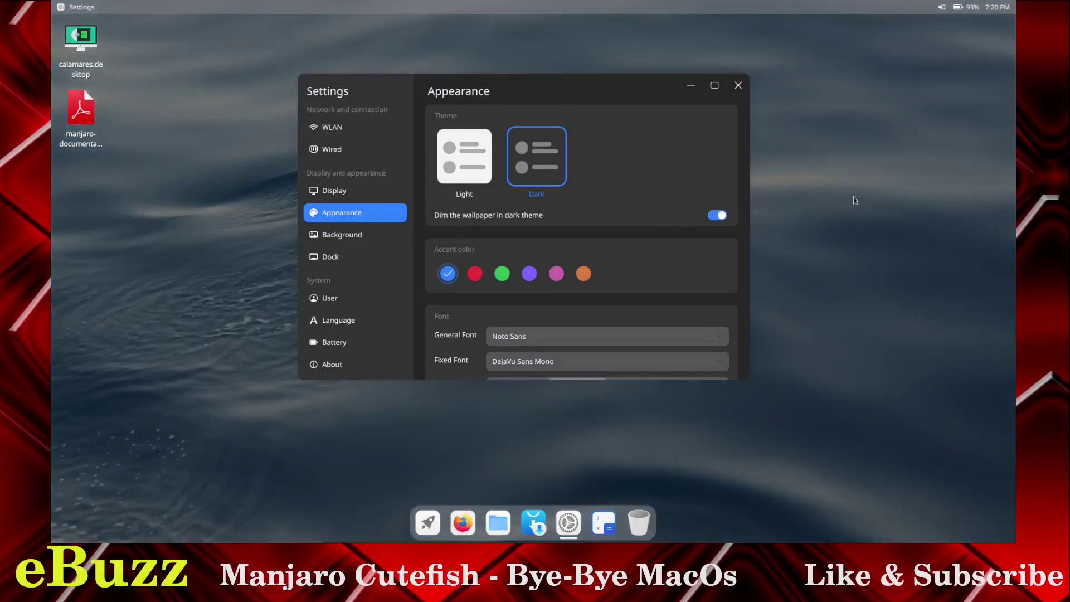
{"action": "left_click", "coordinate": [718, 216]}
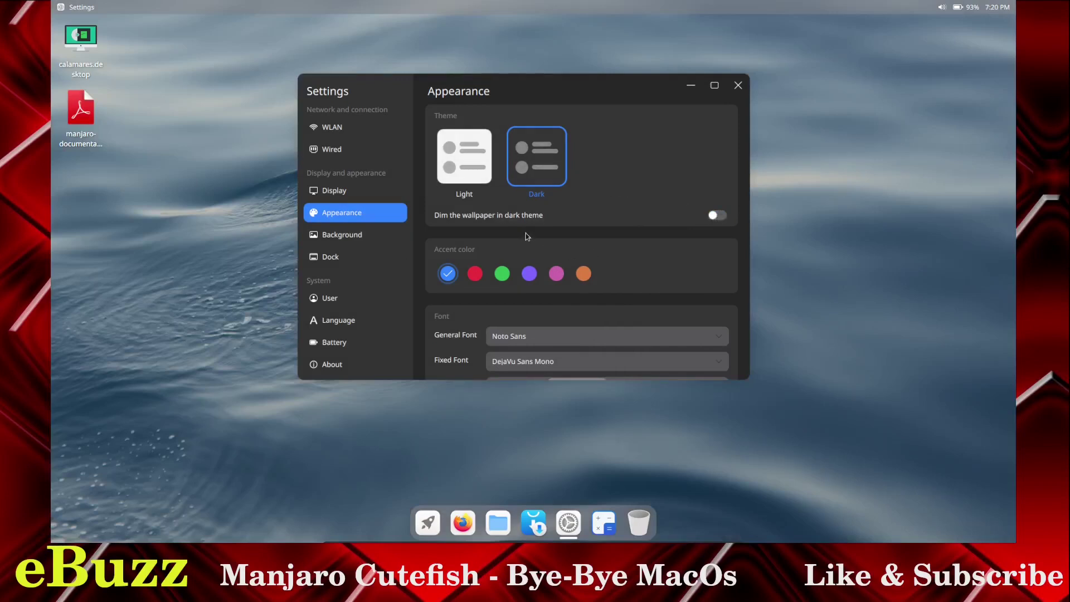
{"action": "left_click", "coordinate": [720, 218]}
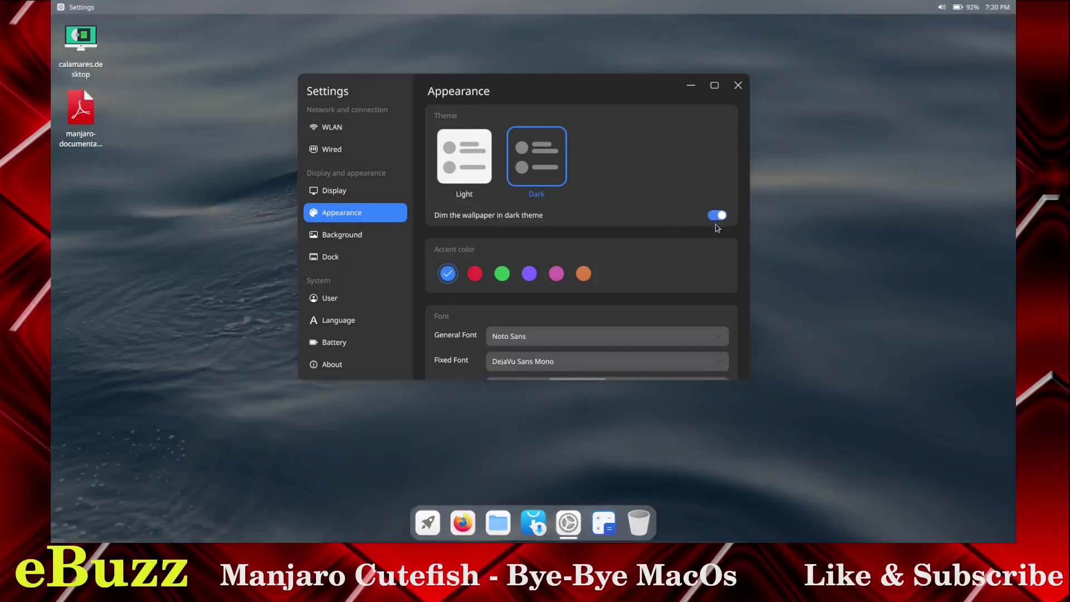
{"action": "left_click", "coordinate": [715, 216]}
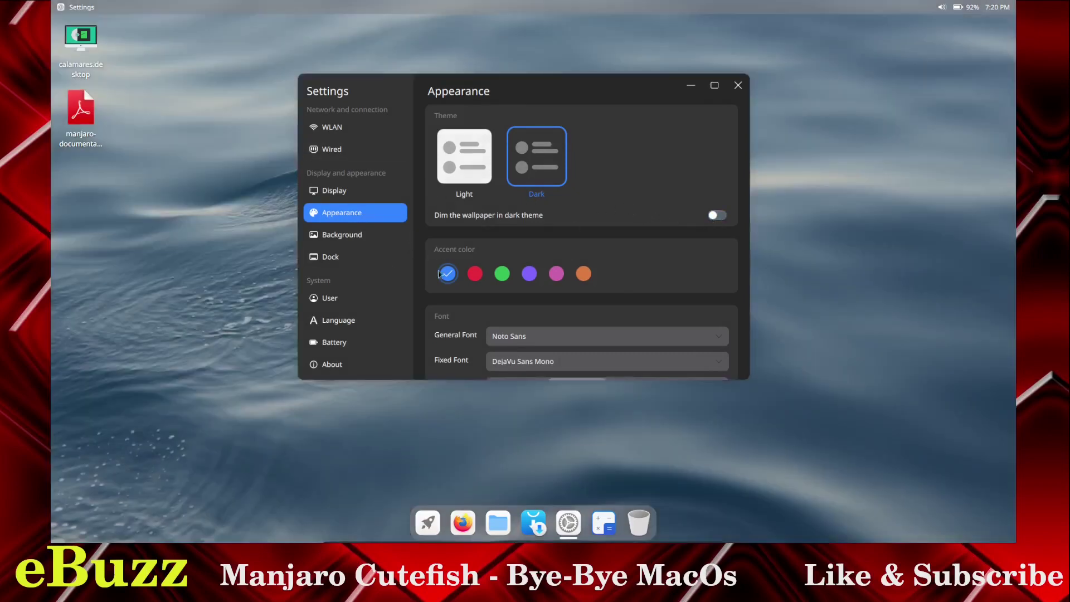
Try the red, green, purple, pink and orange accent colours, settling on red.
{"action": "left_click", "coordinate": [474, 273]}
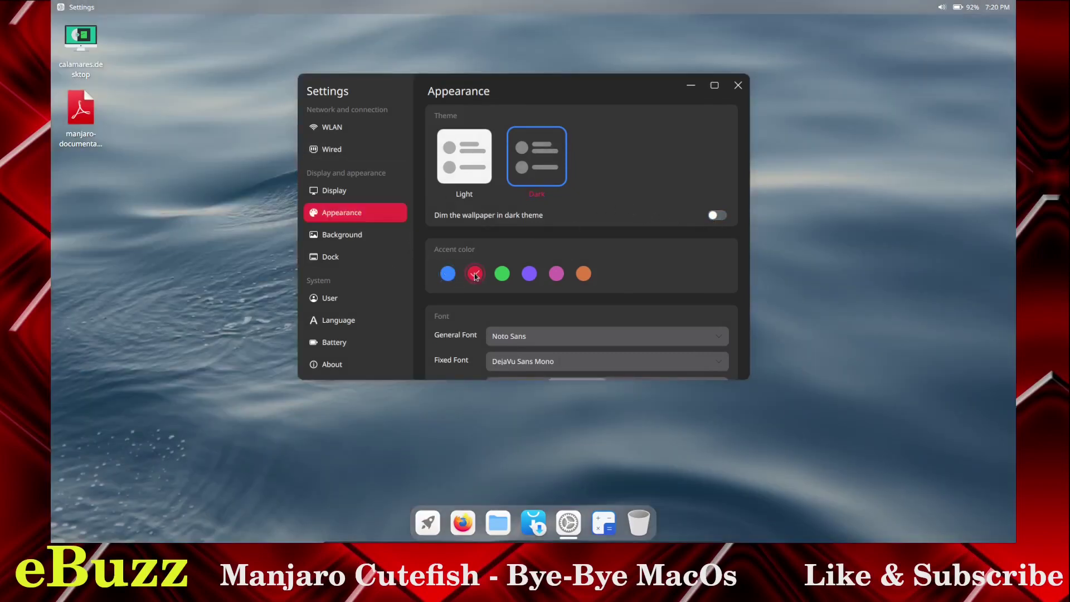
{"action": "left_click", "coordinate": [501, 273]}
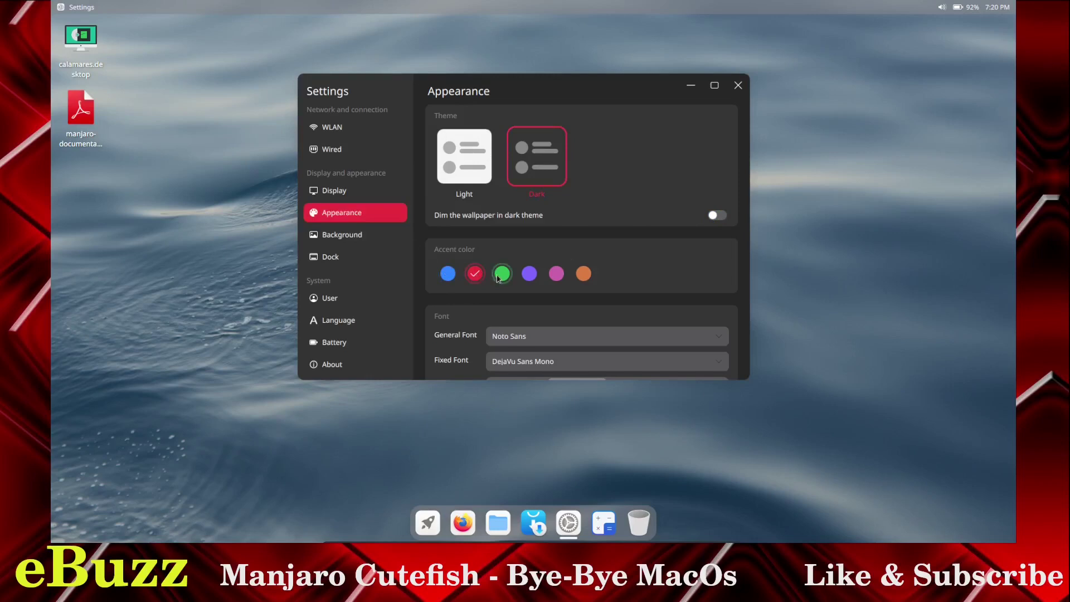
{"action": "left_click", "coordinate": [529, 273]}
{"action": "left_click", "coordinate": [556, 274]}
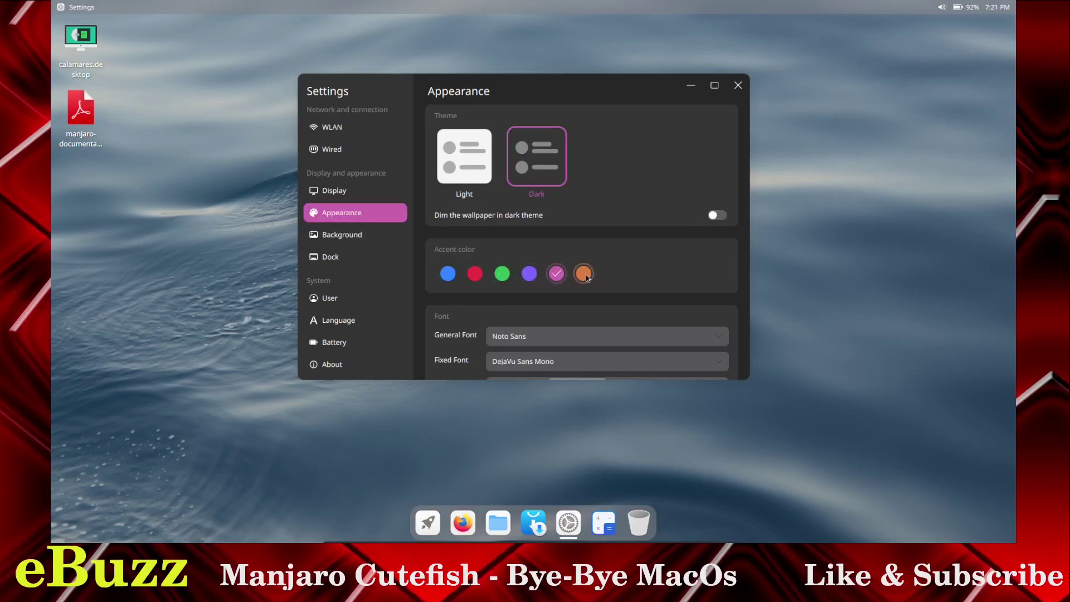
{"action": "left_click", "coordinate": [583, 273]}
{"action": "left_click", "coordinate": [475, 273]}
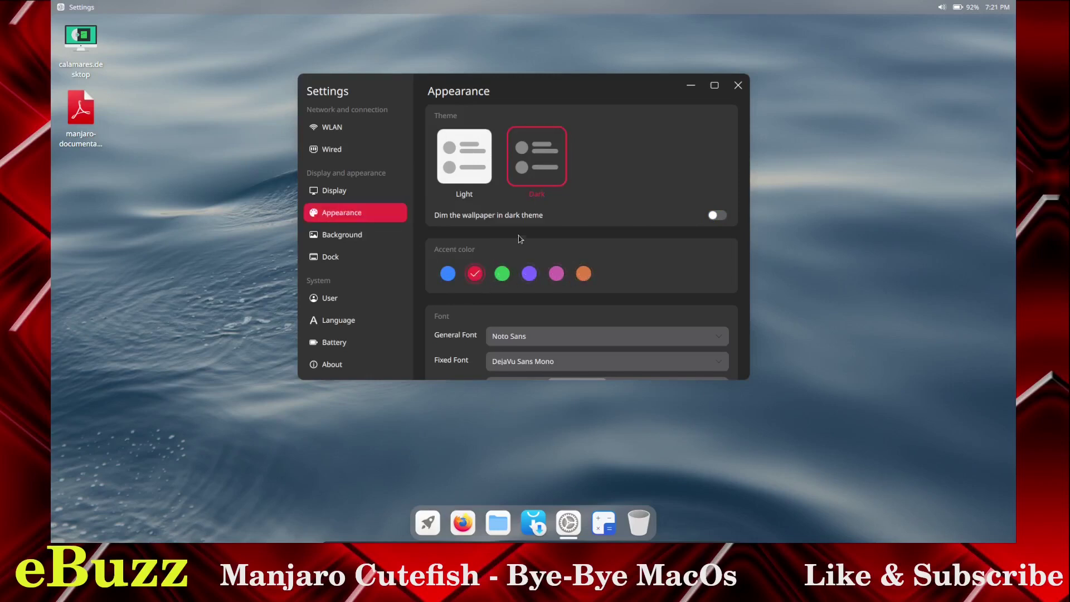
Try Small, Medium, Large and Huge font sizes, settling on Medium.
{"action": "left_click", "coordinate": [360, 237]}
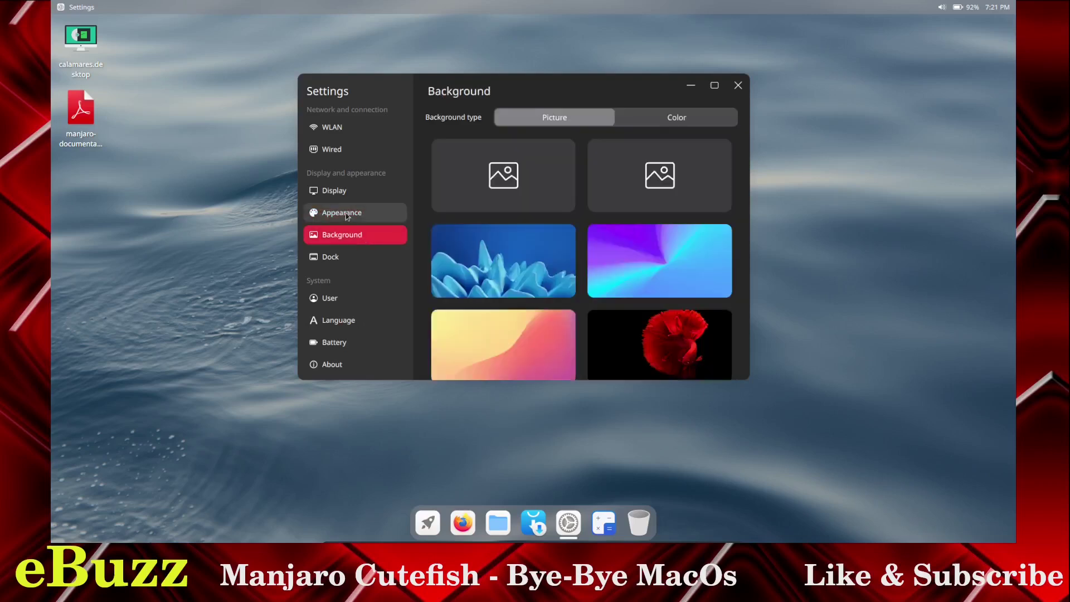
{"action": "left_click", "coordinate": [355, 215]}
{"action": "scroll", "coordinate": [594, 316], "scroll_direction": "down", "scroll_amount": 2}
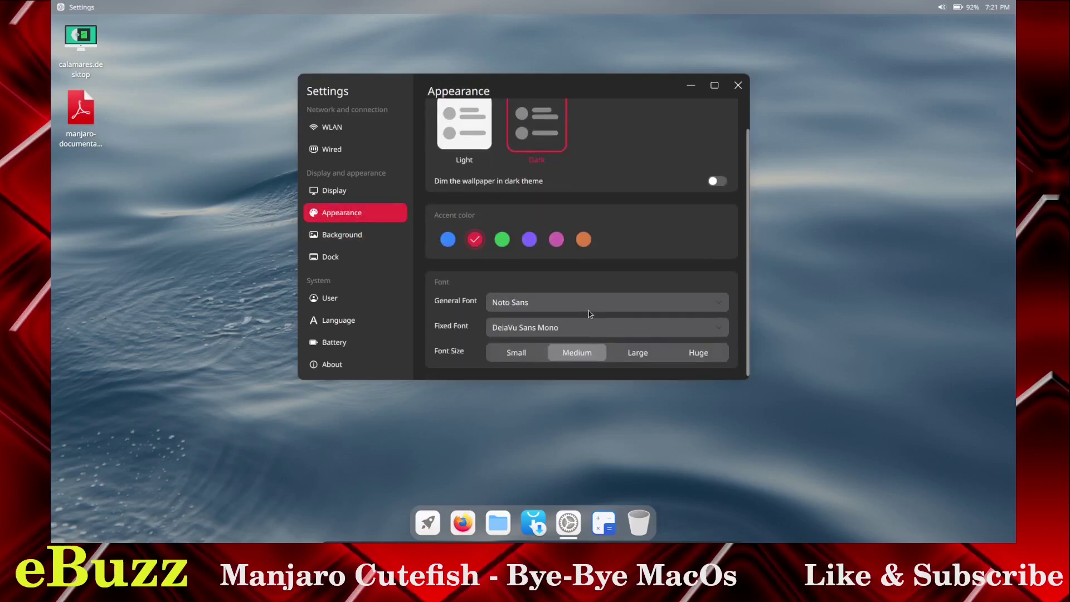
{"action": "left_click", "coordinate": [522, 357]}
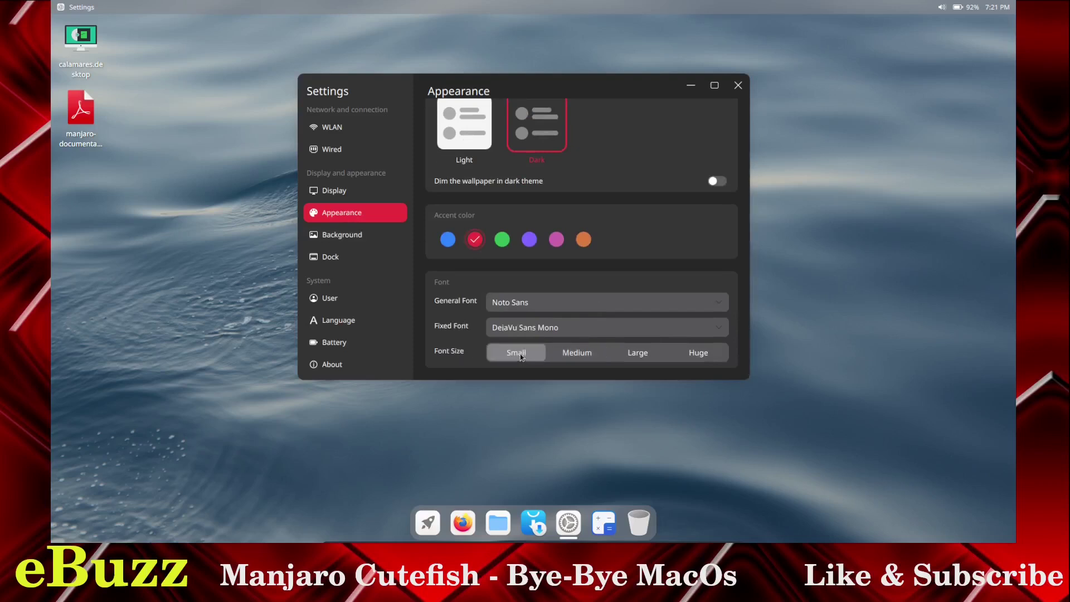
{"action": "left_click", "coordinate": [577, 353]}
{"action": "left_click", "coordinate": [638, 352]}
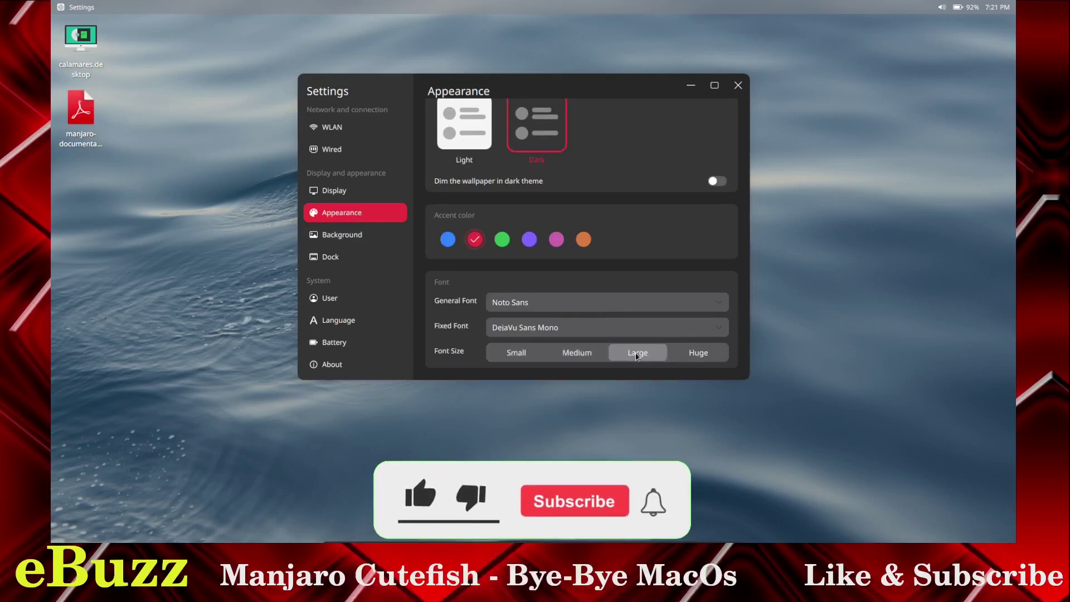
{"action": "left_click", "coordinate": [699, 354]}
{"action": "left_click", "coordinate": [645, 355]}
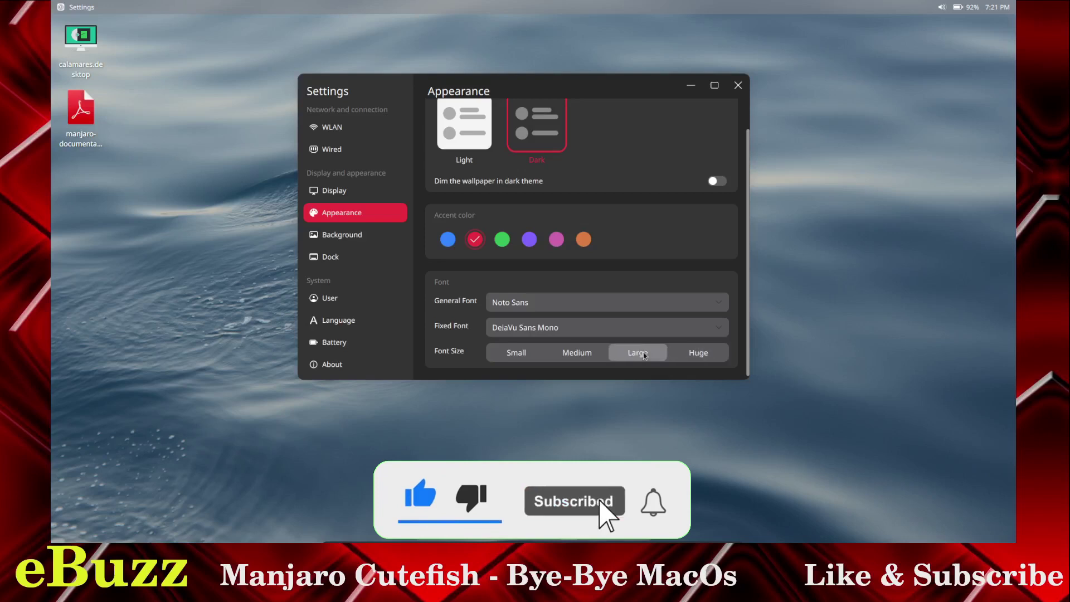
{"action": "left_click", "coordinate": [591, 358]}
{"action": "left_click", "coordinate": [540, 357]}
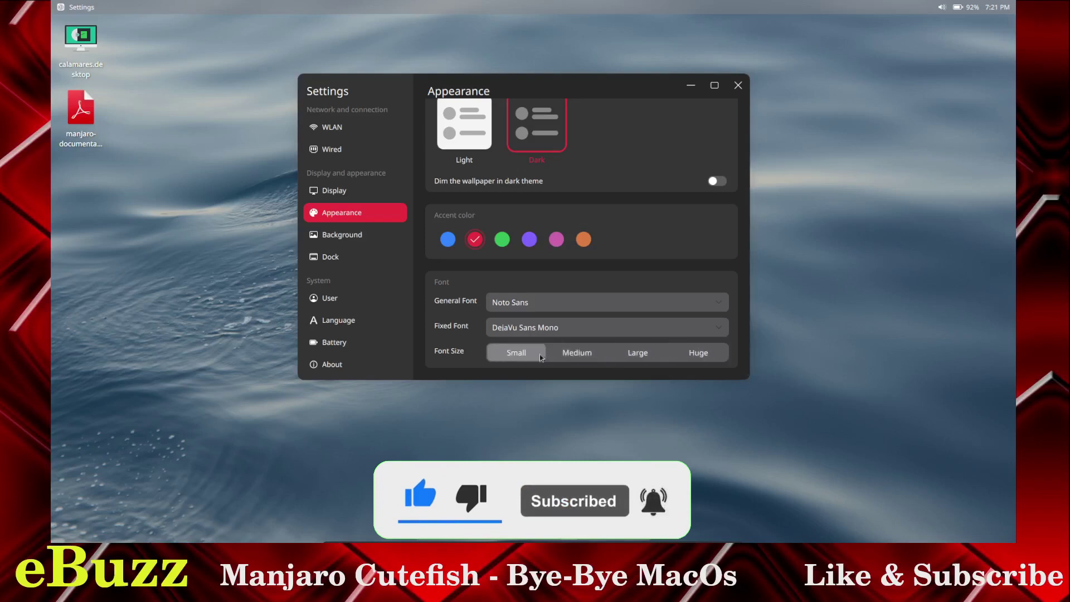
{"action": "left_click", "coordinate": [577, 353]}
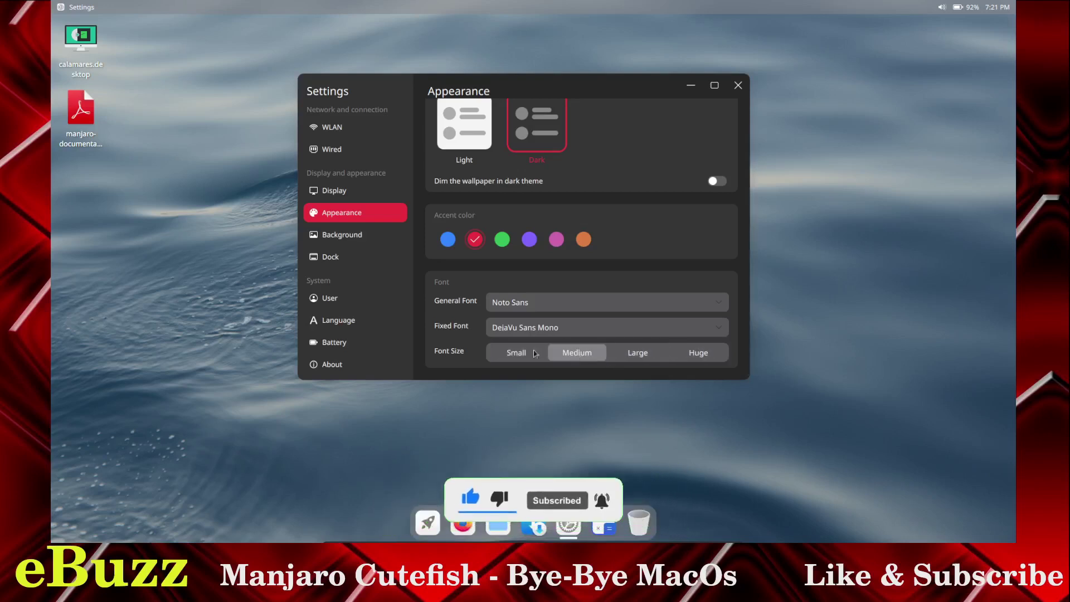
{"action": "left_click", "coordinate": [334, 259]}
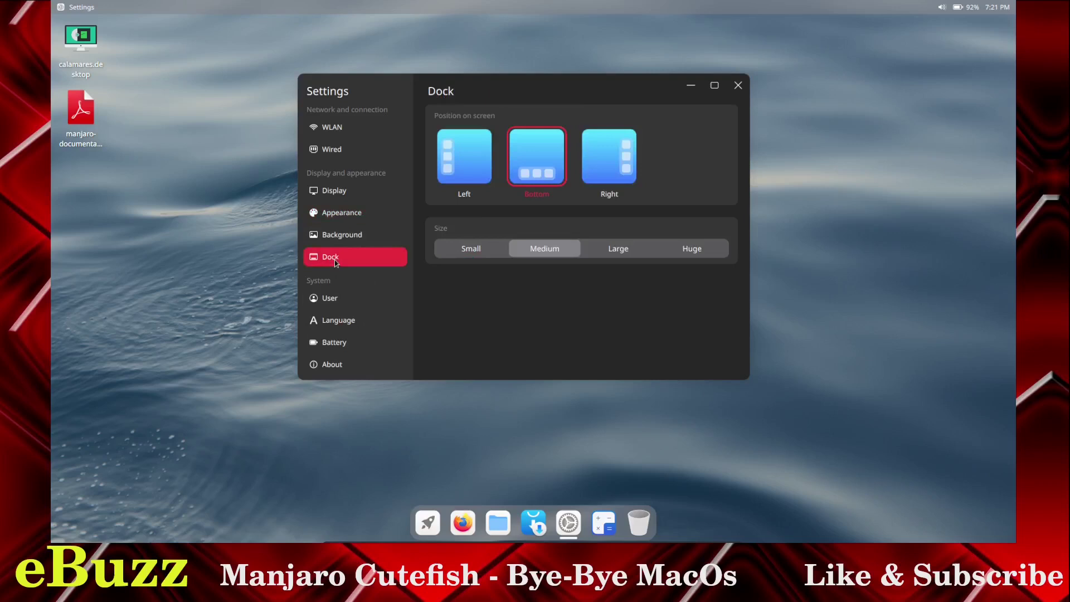
{"action": "left_click", "coordinate": [473, 160]}
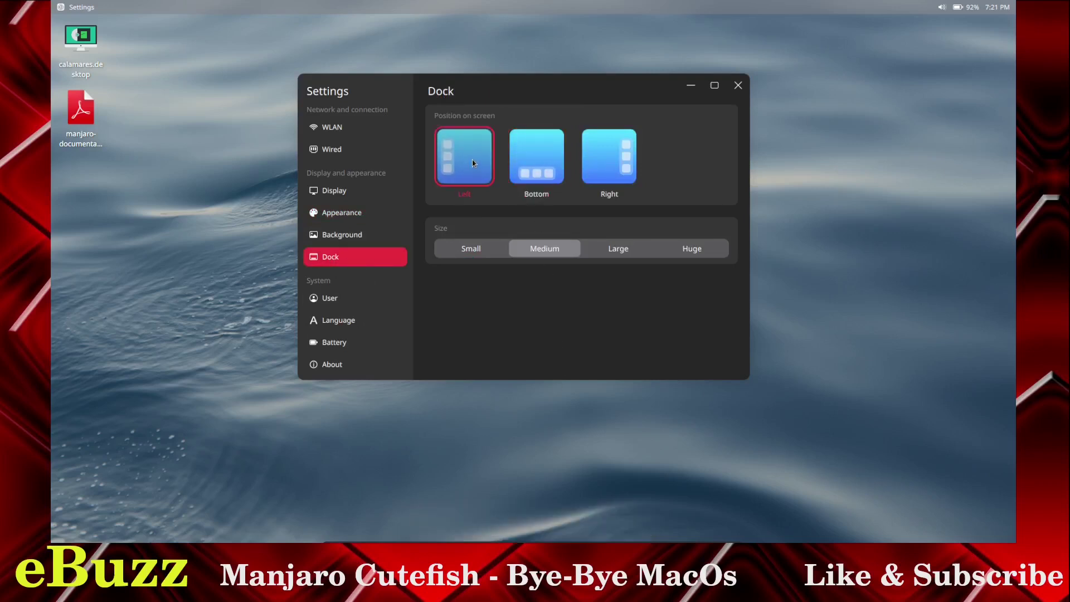
{"action": "left_click", "coordinate": [584, 172]}
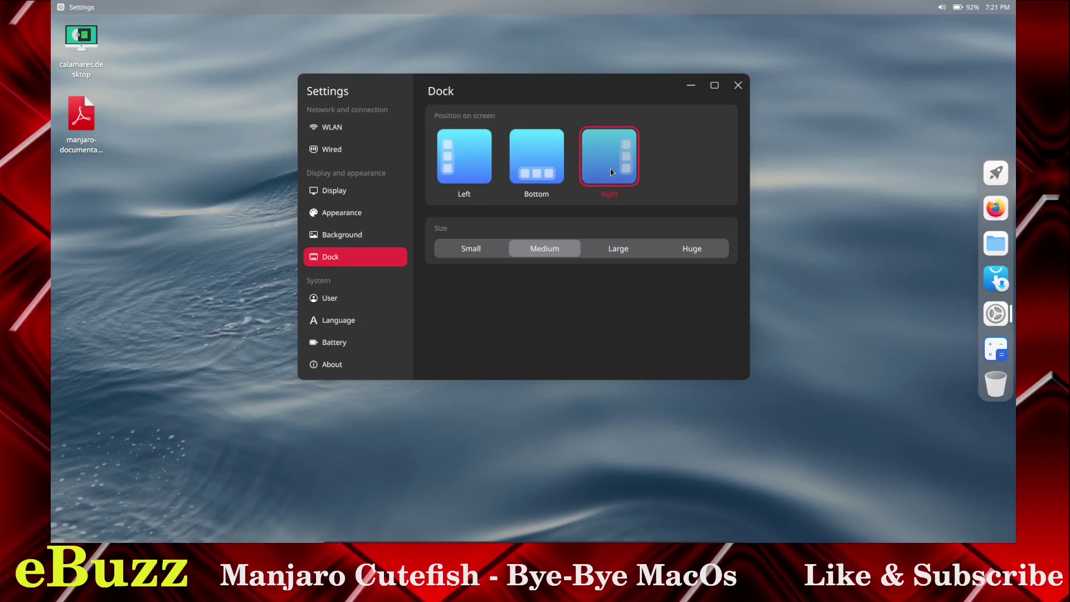
{"action": "left_click", "coordinate": [529, 172]}
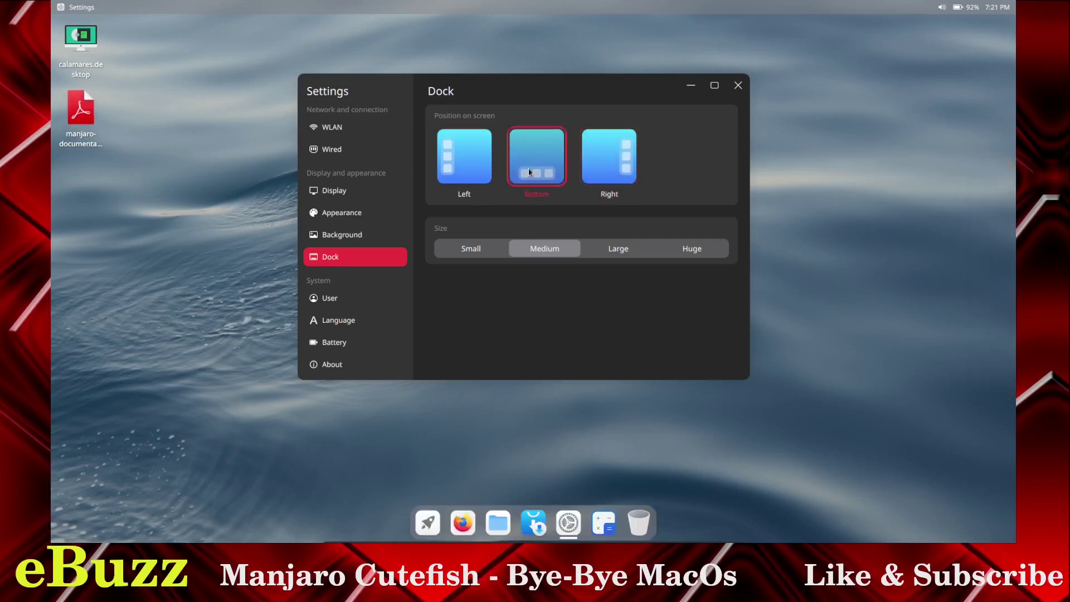
{"action": "left_click", "coordinate": [470, 253]}
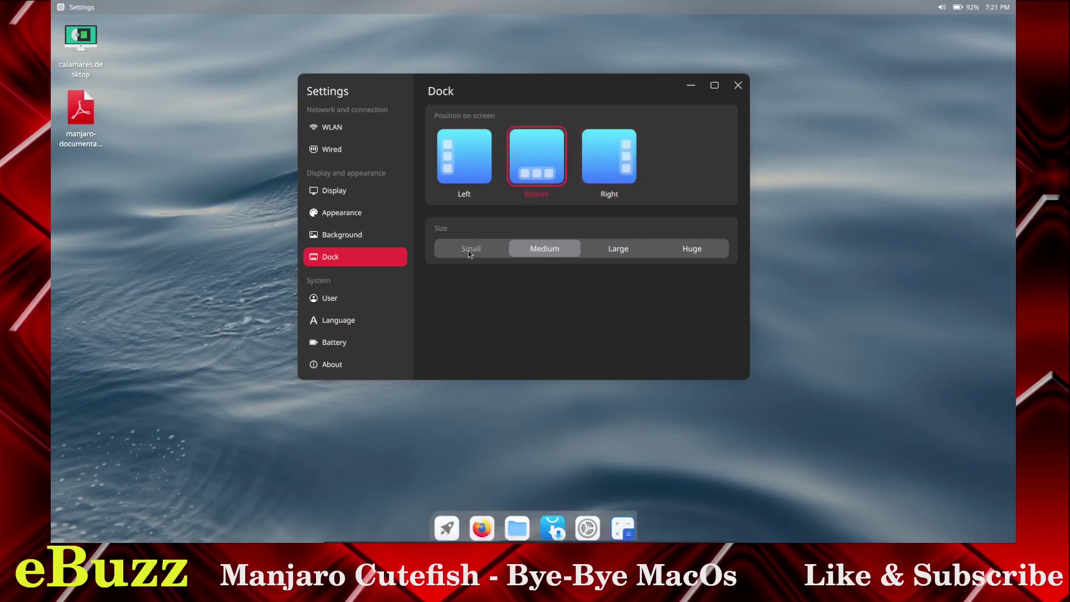
{"action": "left_click", "coordinate": [552, 253]}
{"action": "left_click", "coordinate": [622, 255]}
{"action": "left_click", "coordinate": [698, 253]}
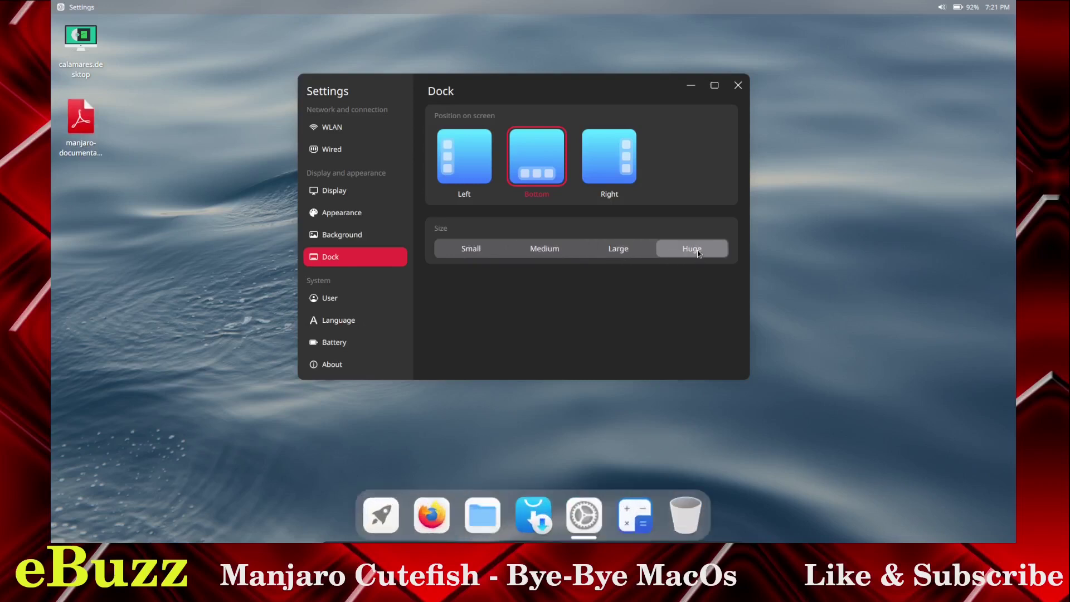
{"action": "left_click", "coordinate": [548, 252]}
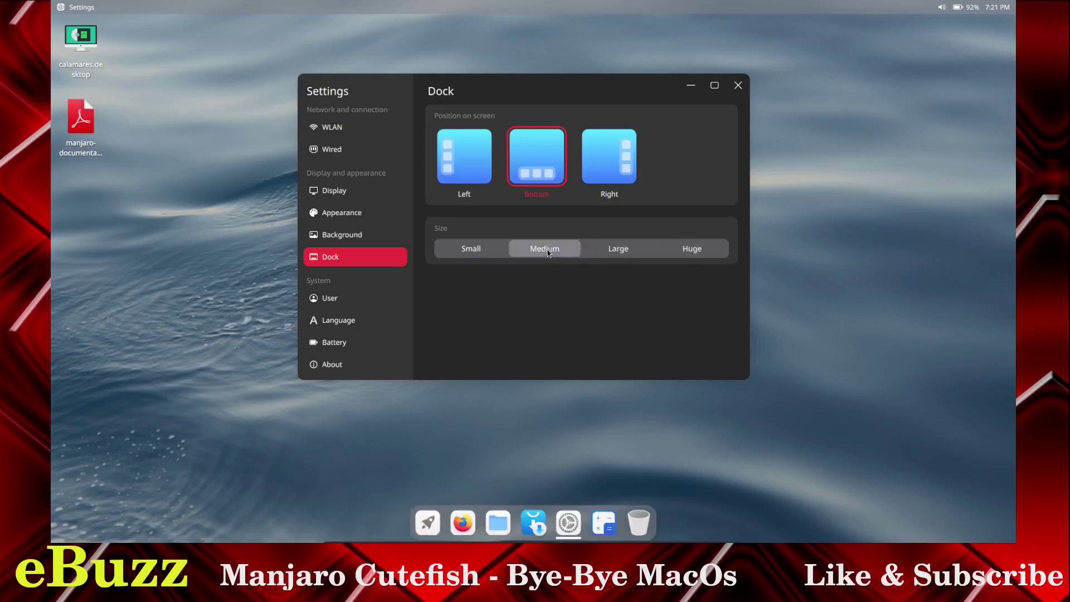
View the User, Language, Battery and About pages, then close the Settings window.
{"action": "left_click", "coordinate": [349, 298]}
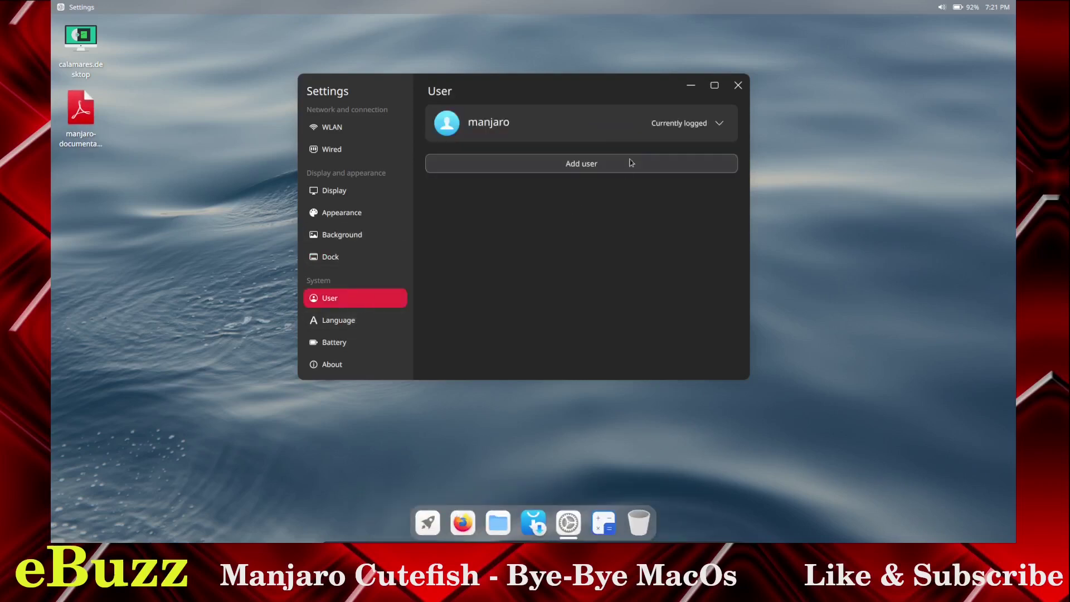
{"action": "left_click", "coordinate": [354, 329]}
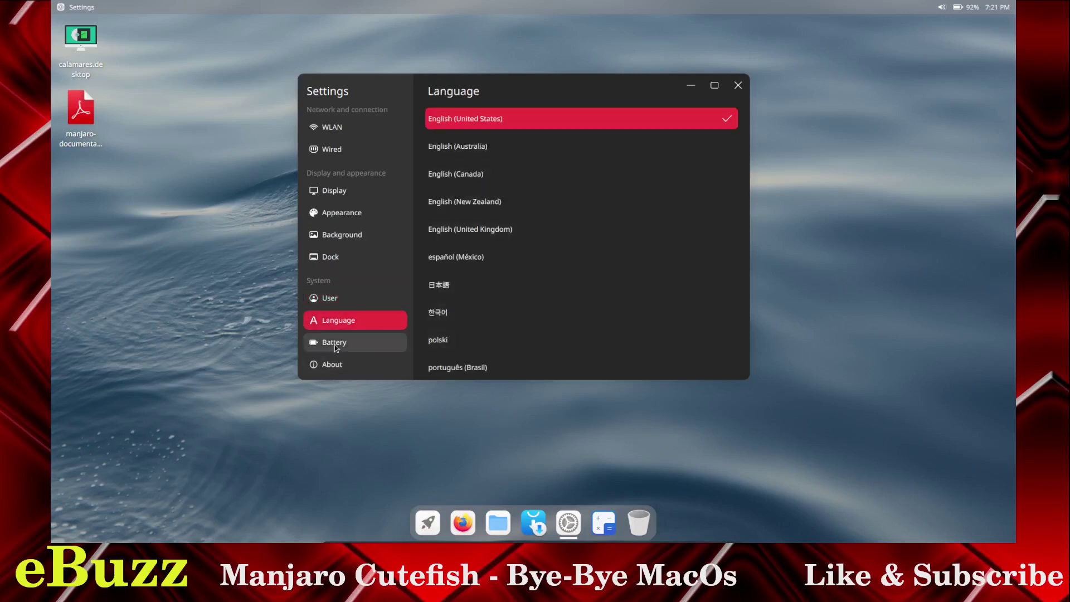
{"action": "left_click", "coordinate": [335, 345]}
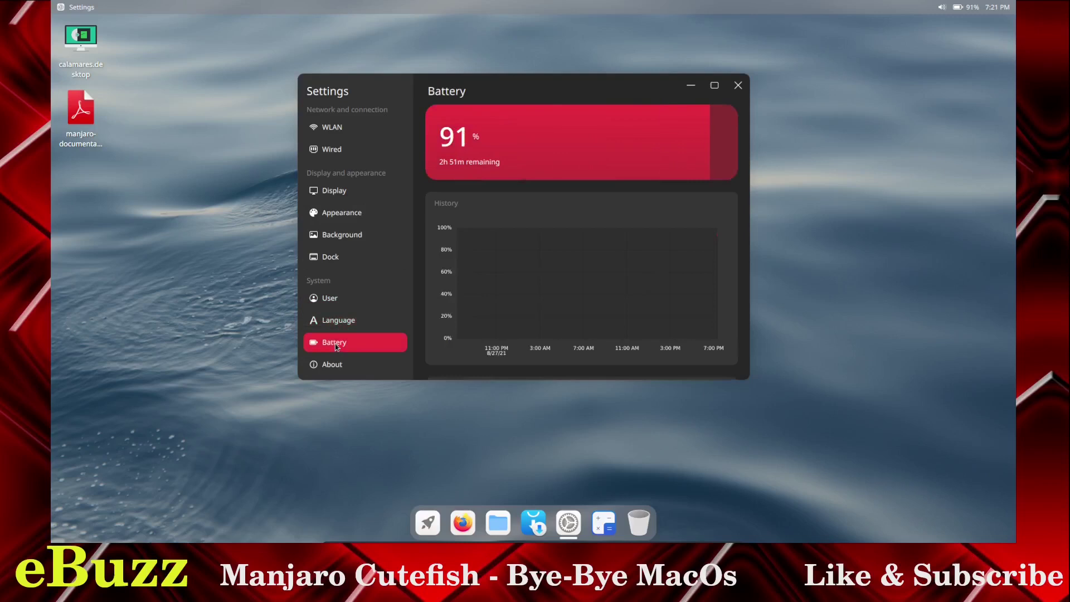
{"action": "left_click", "coordinate": [338, 366]}
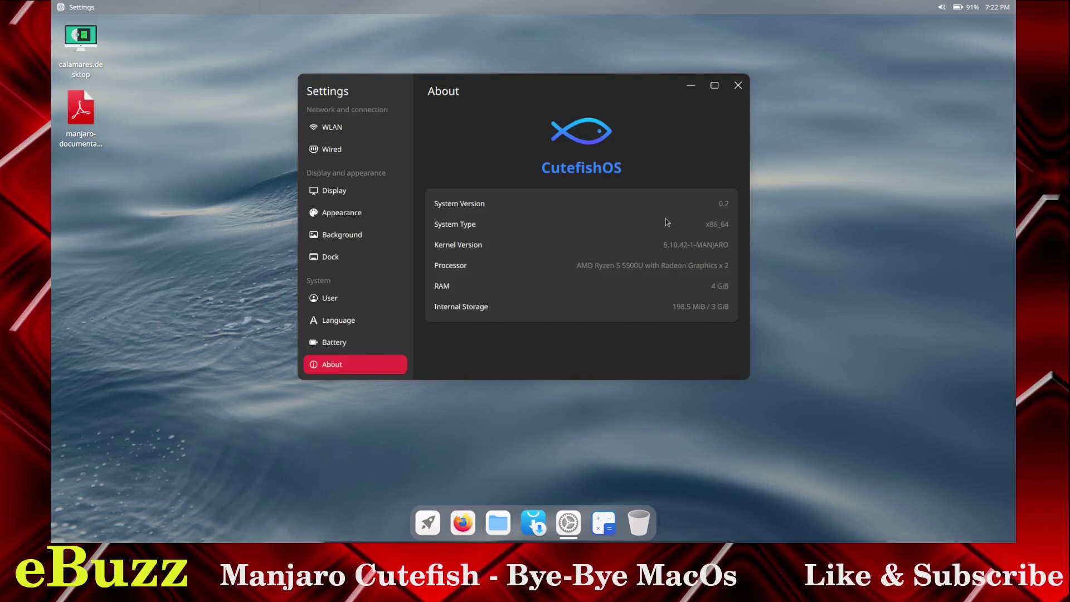
{"action": "left_click", "coordinate": [737, 85]}
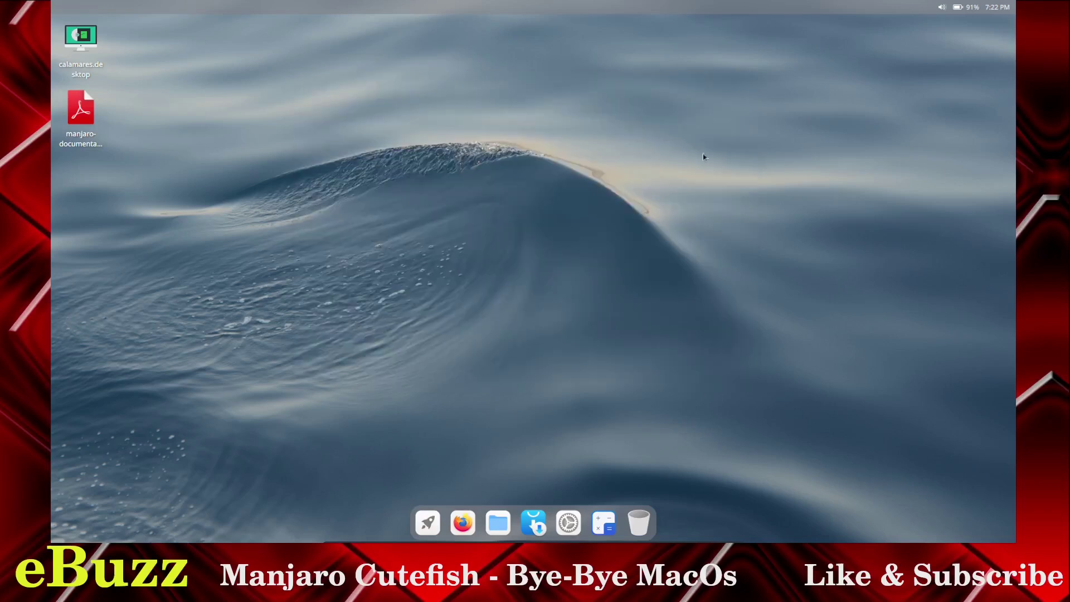
Launch Firefox and turn off its Title Bar option in Customize toolbar.
{"action": "left_click", "coordinate": [427, 523]}
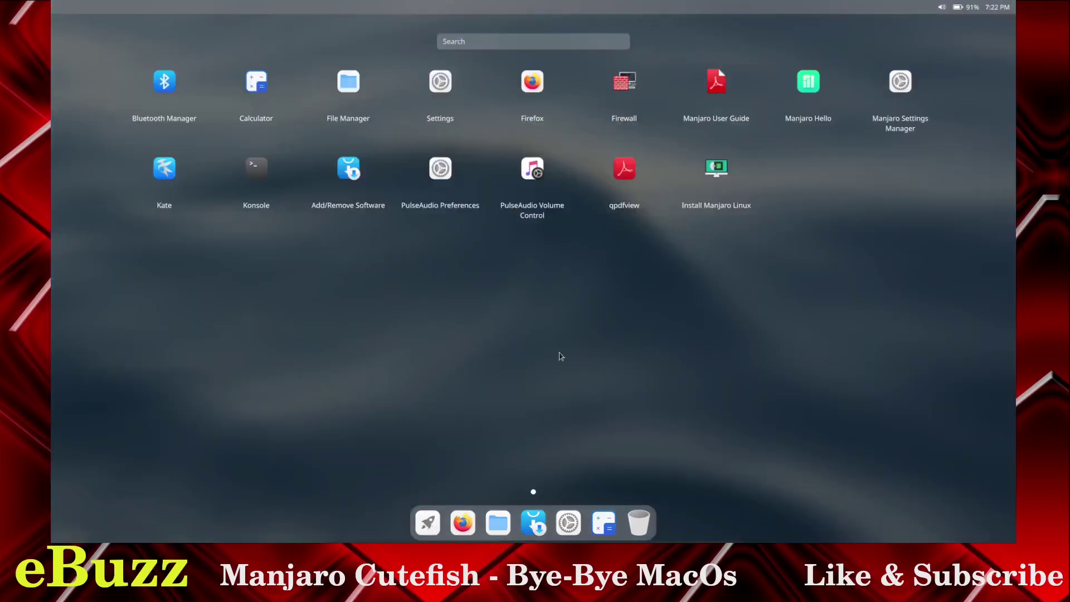
{"action": "left_click", "coordinate": [540, 86]}
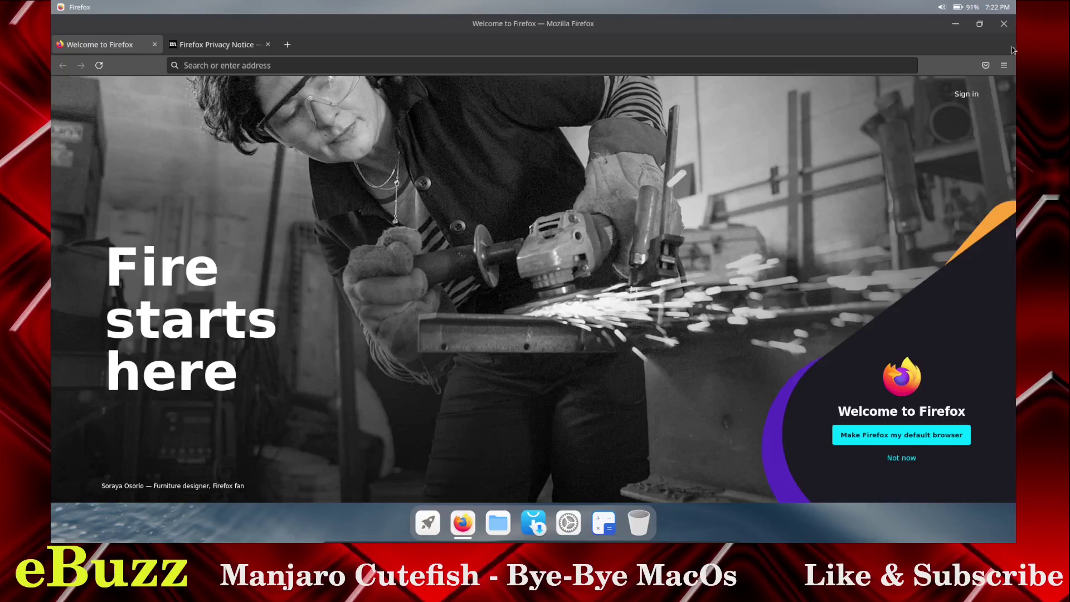
{"action": "left_click", "coordinate": [1004, 66]}
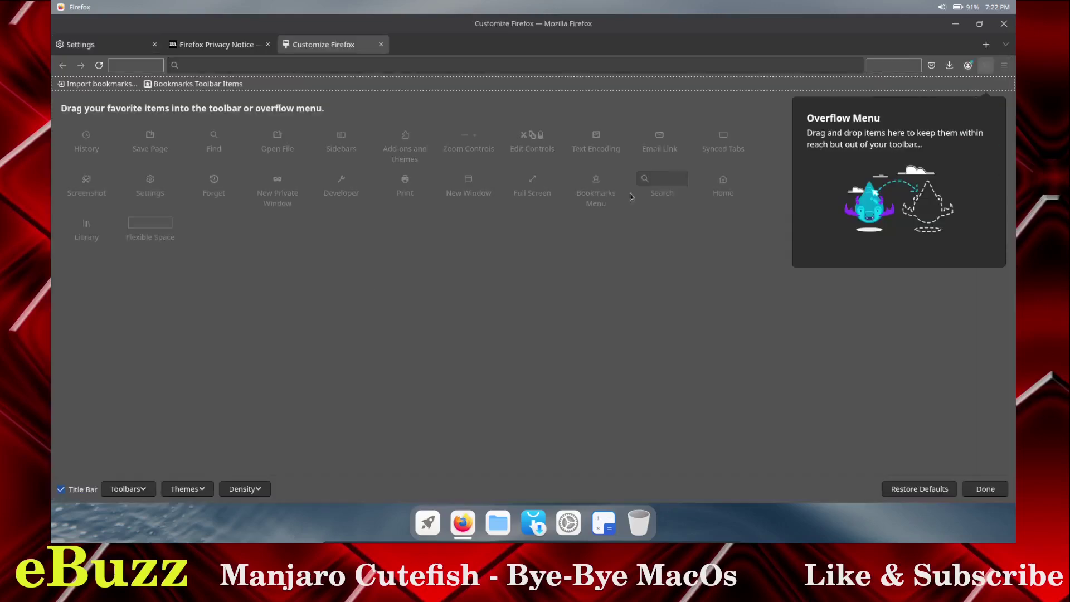
{"action": "left_click", "coordinate": [61, 489]}
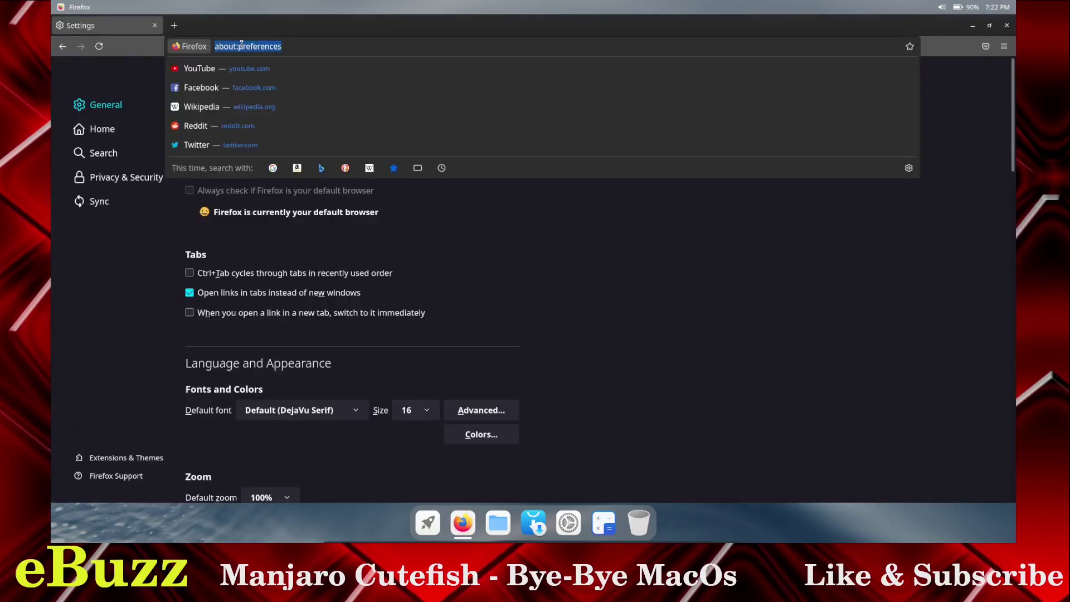
Search Google for 'manjaro cutefish' and scroll through the results.
{"action": "type", "text": "manjaro cutefish"}
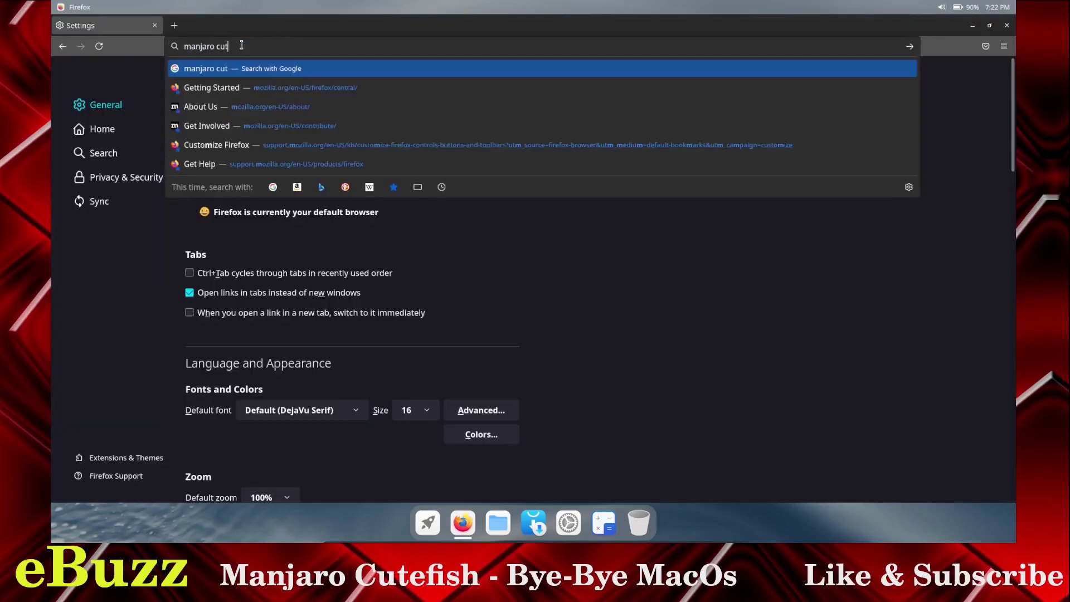
{"action": "key", "text": "Return"}
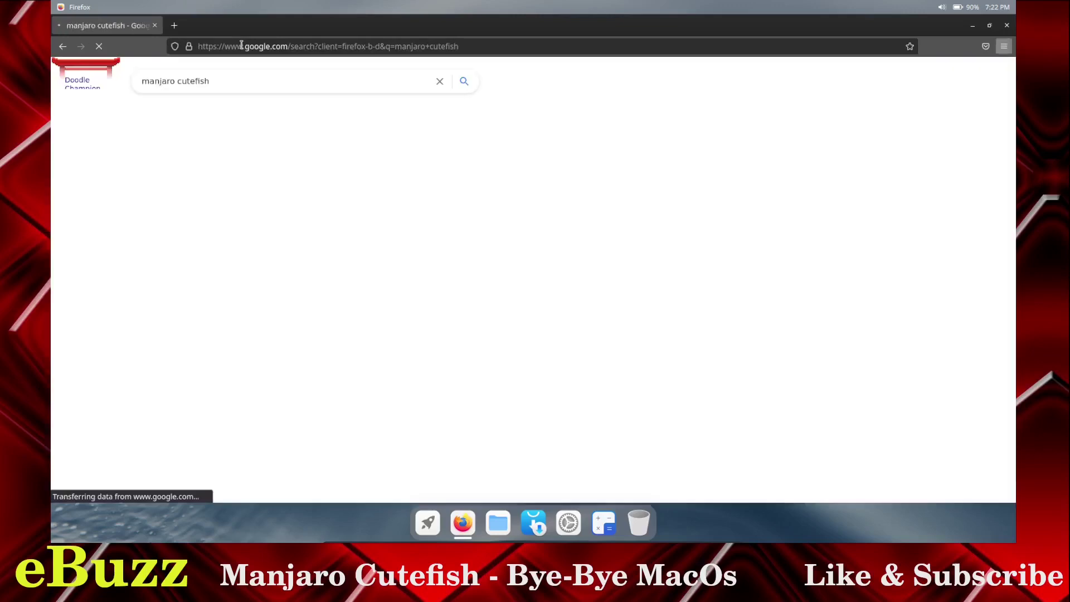
{"action": "scroll", "coordinate": [339, 268], "scroll_direction": "down", "scroll_amount": 5}
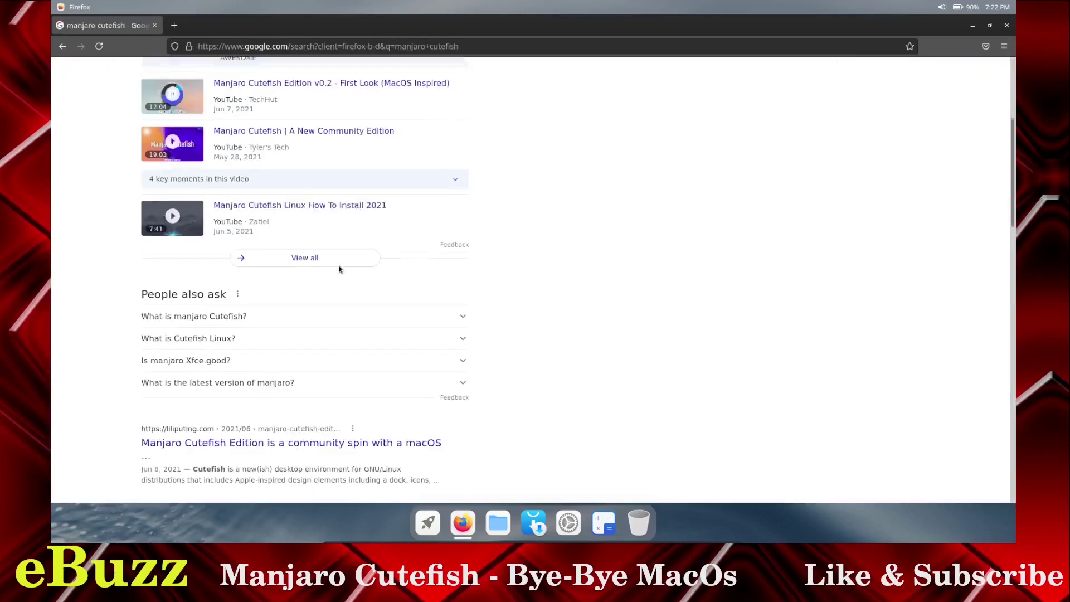
{"action": "scroll", "coordinate": [337, 256], "scroll_direction": "down", "scroll_amount": 2}
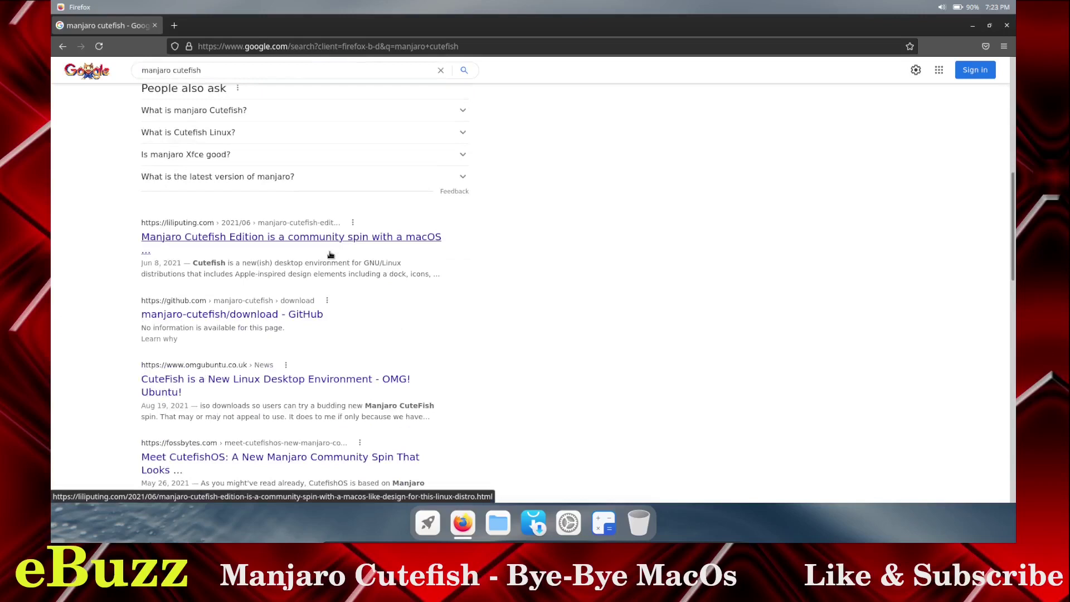
{"action": "scroll", "coordinate": [334, 256], "scroll_direction": "down", "scroll_amount": 2}
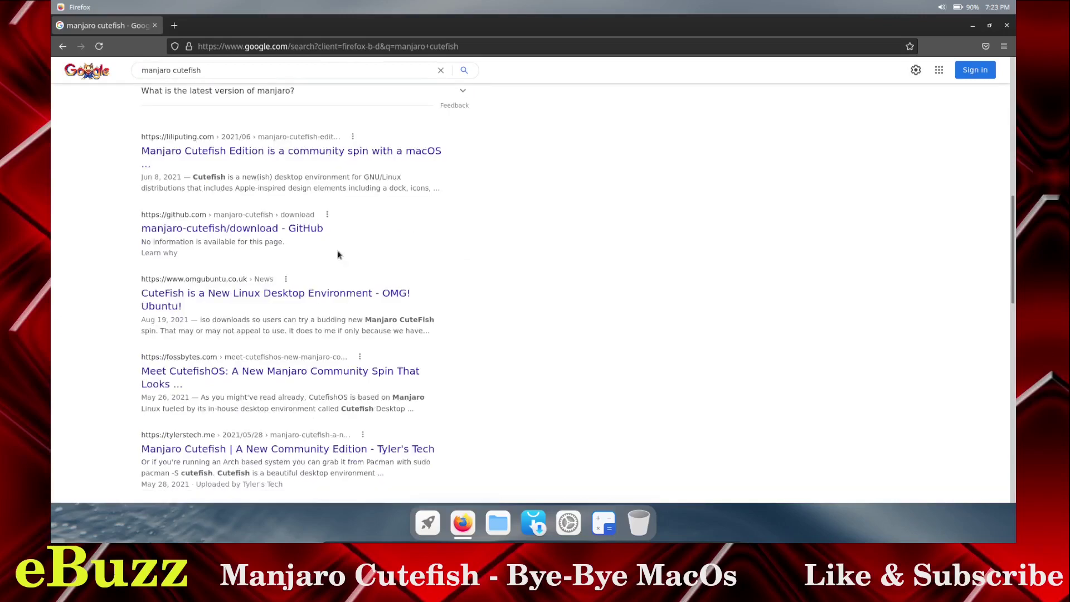
Close Firefox, launch Manjaro Settings Manager, scroll to its Hardware modules, then quit it.
{"action": "left_click", "coordinate": [1006, 25]}
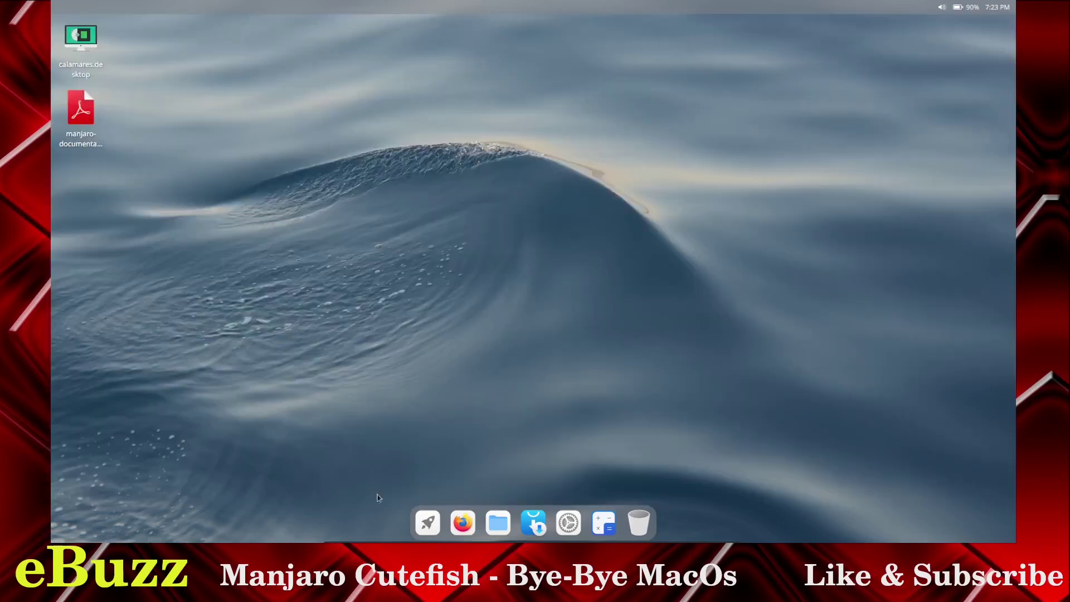
{"action": "left_click", "coordinate": [429, 524]}
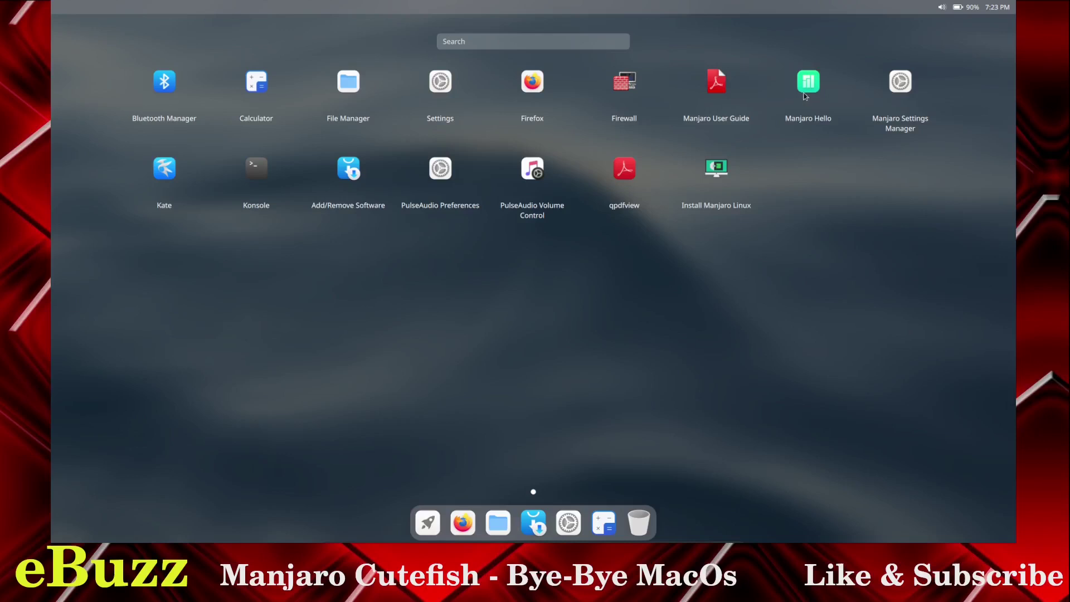
{"action": "left_click", "coordinate": [899, 84]}
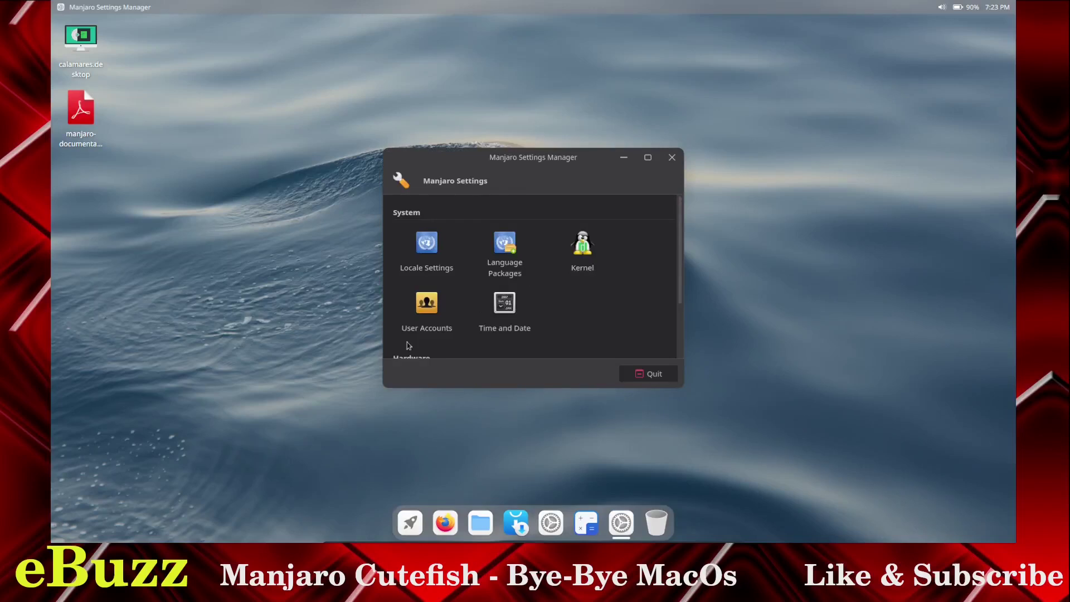
{"action": "scroll", "coordinate": [406, 342], "scroll_direction": "down", "scroll_amount": 3}
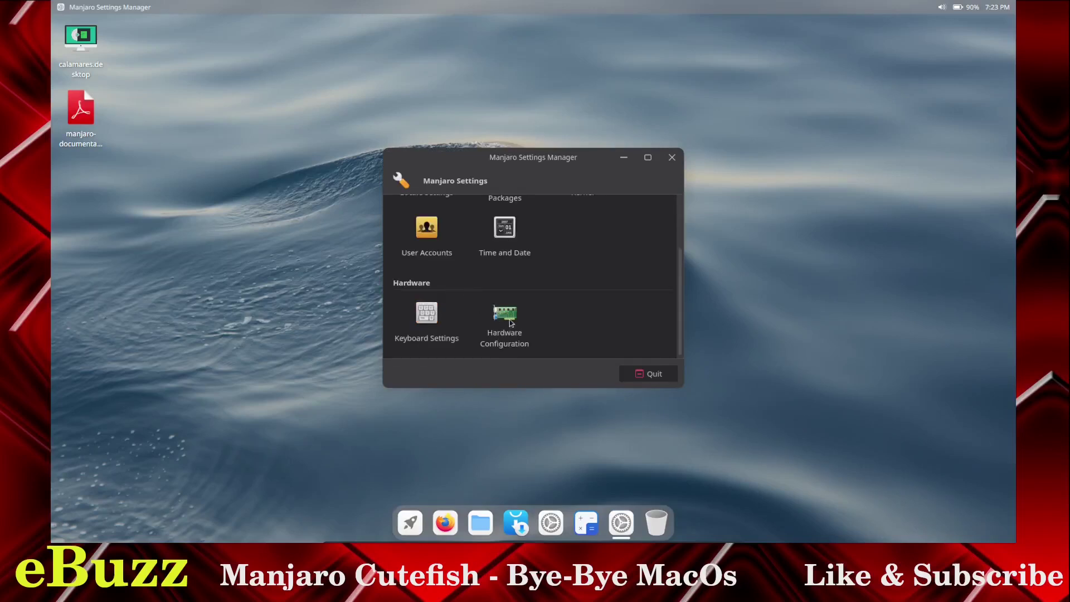
{"action": "left_click", "coordinate": [672, 157]}
Launch Konsole maximized and try running htop, declining the suggested correction.
{"action": "left_click", "coordinate": [433, 521]}
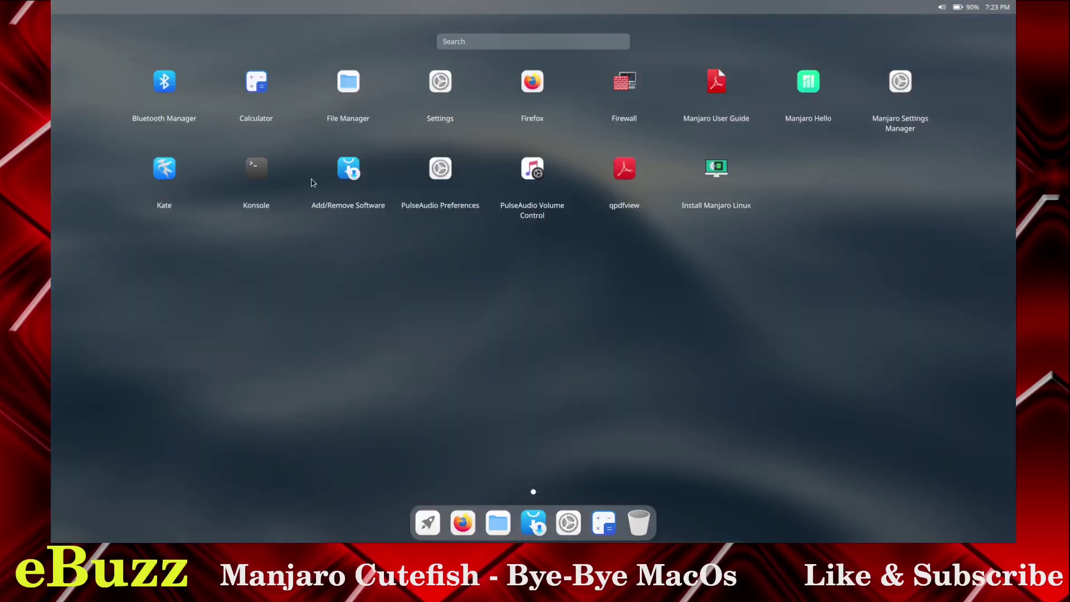
{"action": "left_click", "coordinate": [258, 173]}
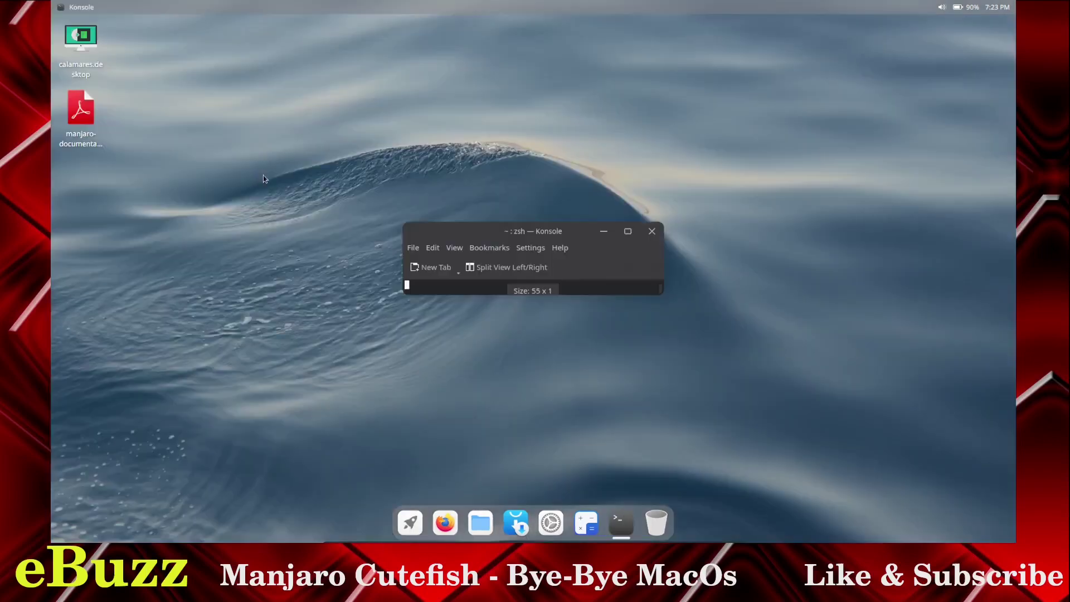
{"action": "double_click", "coordinate": [586, 236]}
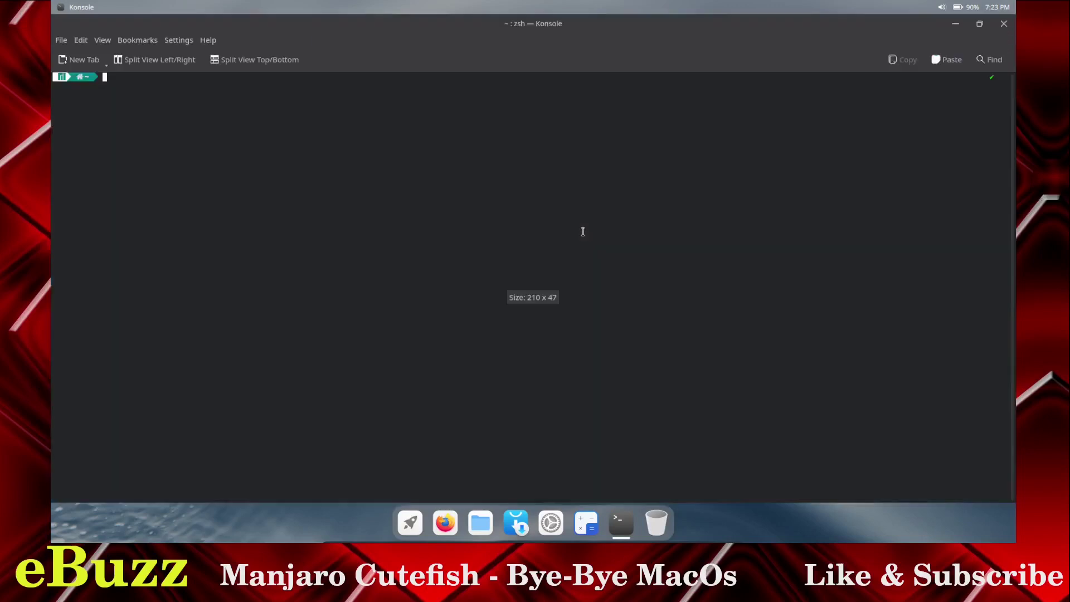
{"action": "type", "text": "htop"}
{"action": "key", "text": "Return"}
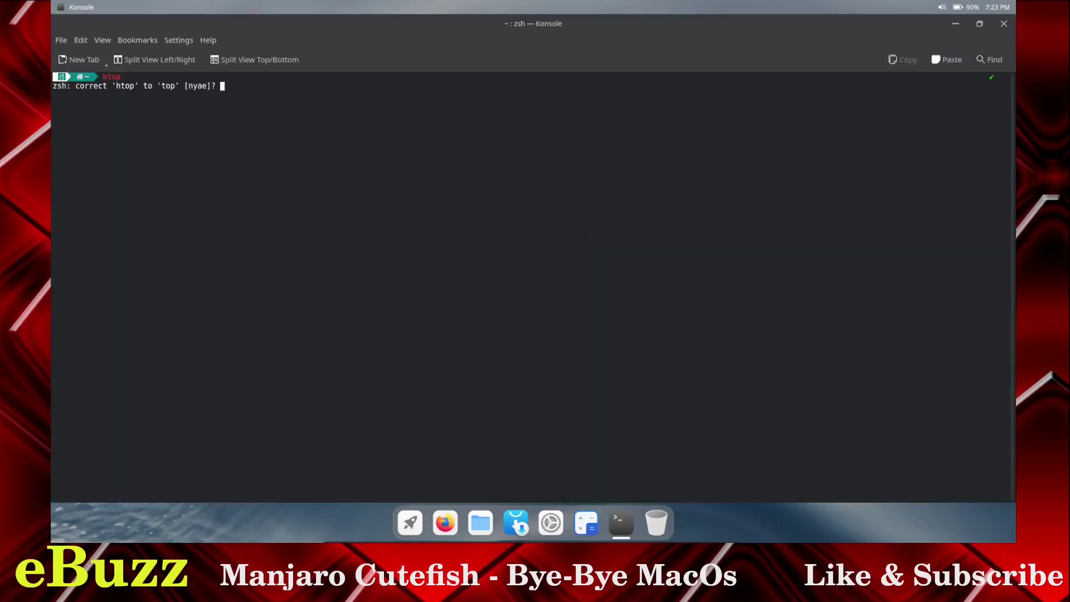
{"action": "key", "text": "n"}
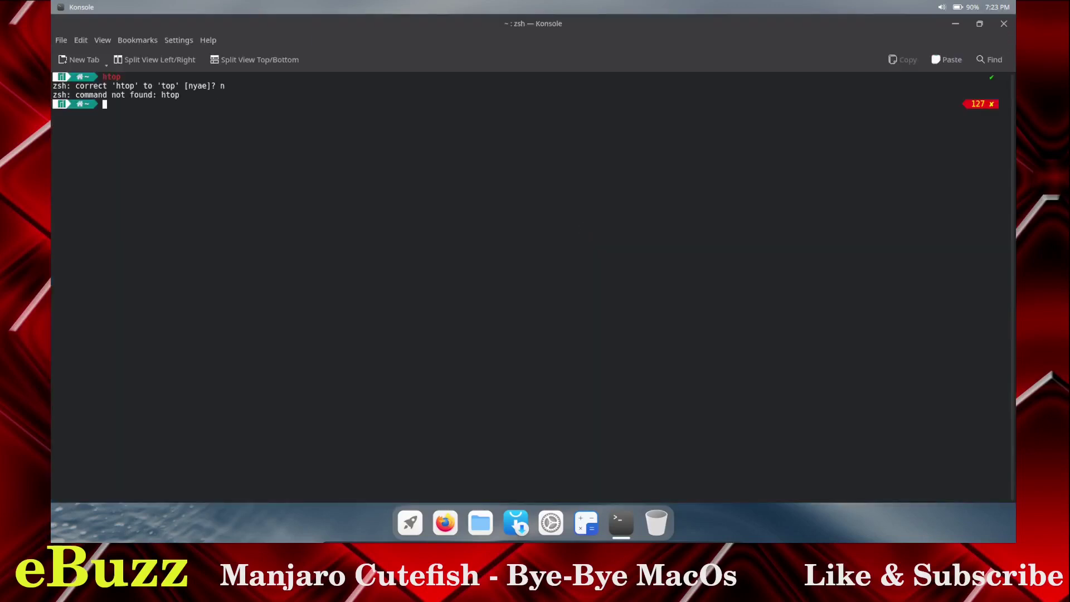
Run top to list processes, then restore the terminal to small size and close it.
{"action": "type", "text": "top"}
{"action": "key", "text": "Return"}
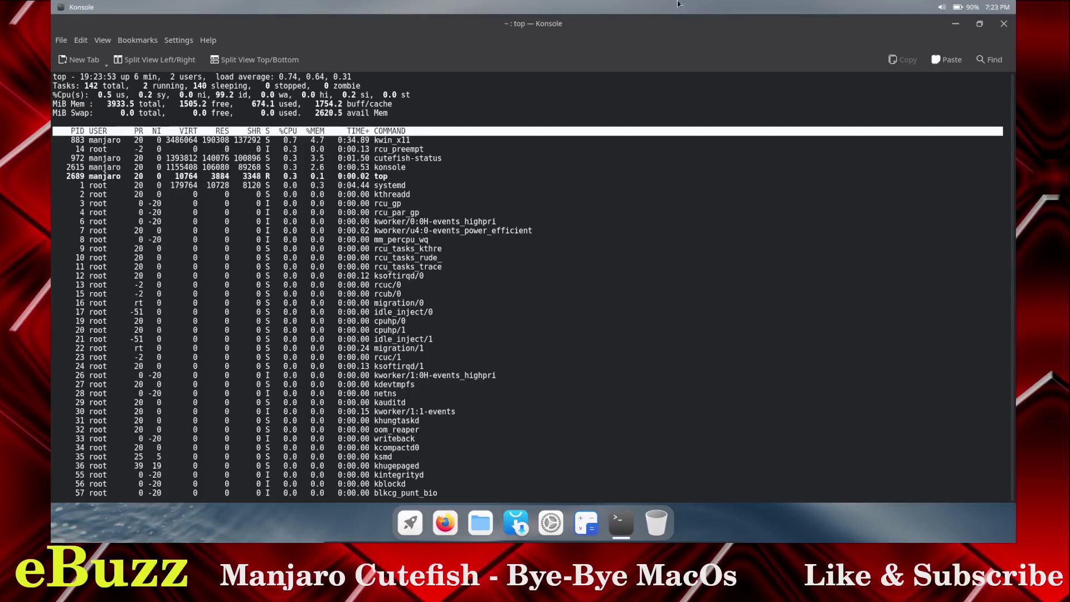
{"action": "double_click", "coordinate": [713, 22]}
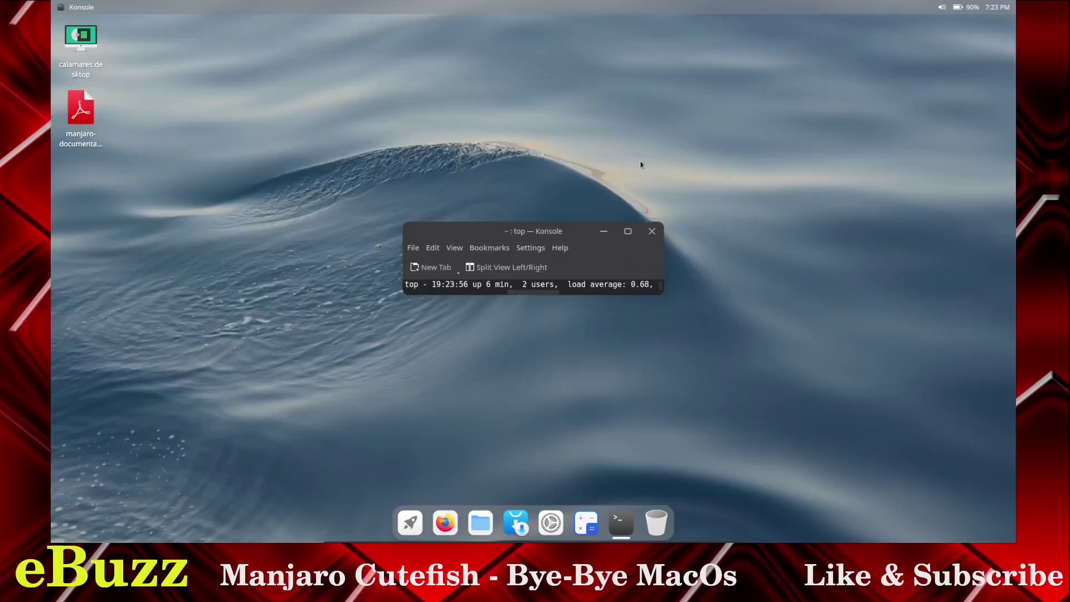
{"action": "left_click", "coordinate": [650, 231]}
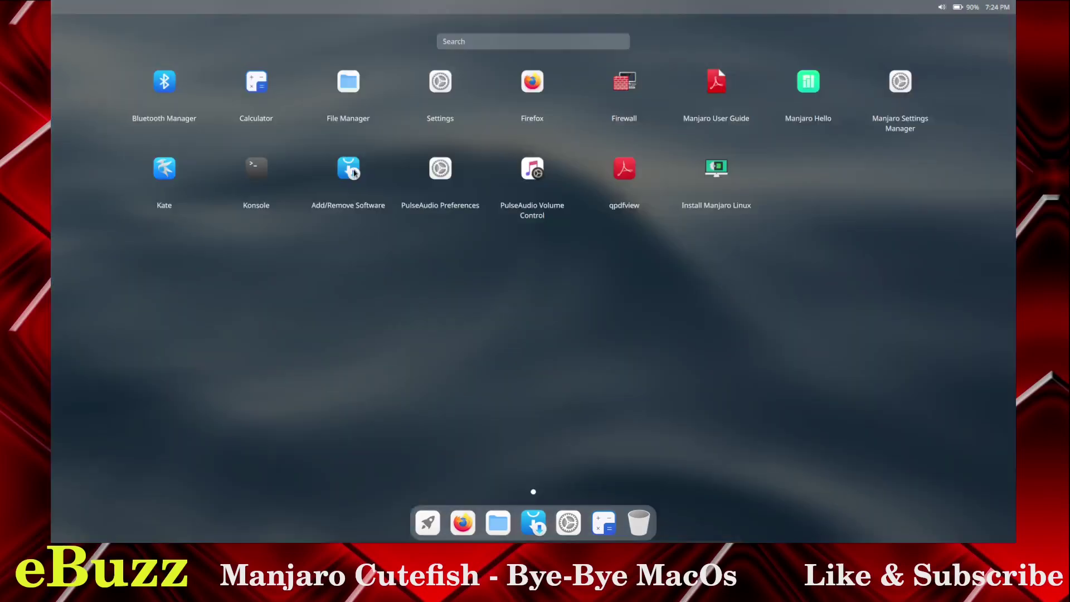
Launch Add/Remove Software, enlarge its window, and open its Preferences.
{"action": "left_click", "coordinate": [354, 172]}
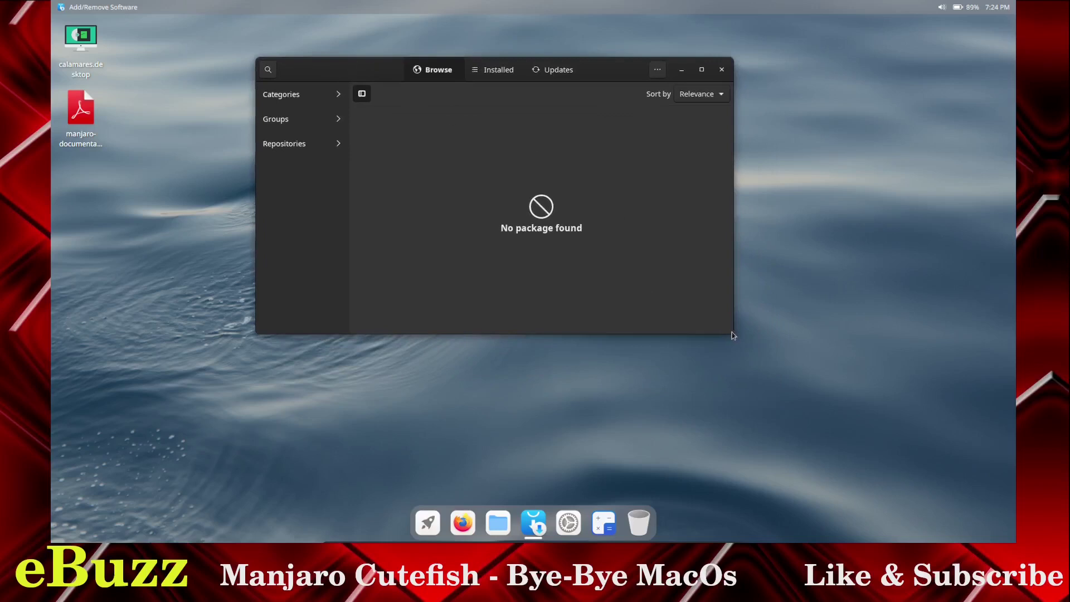
{"action": "left_click_drag", "start_coordinate": [732, 333], "coordinate": [849, 439]}
{"action": "left_click", "coordinate": [774, 69]}
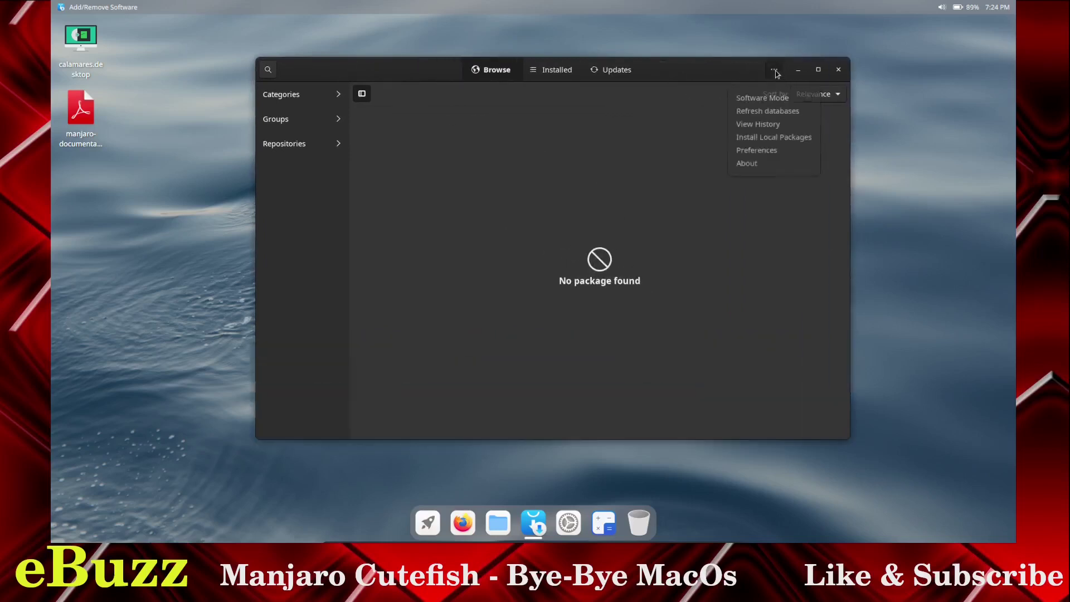
{"action": "left_click", "coordinate": [756, 152]}
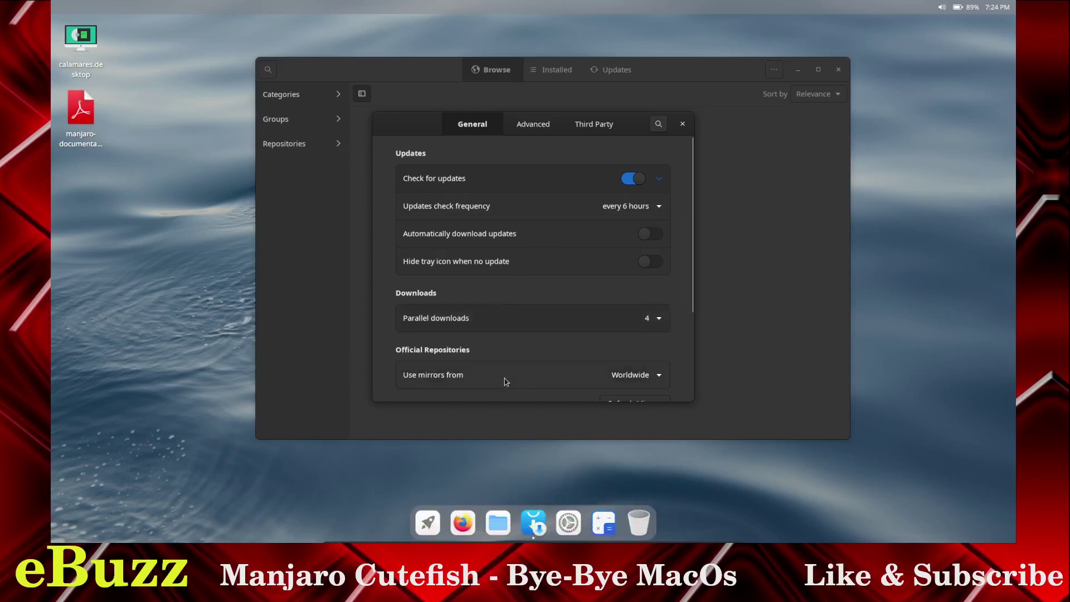
View the General, Advanced and Third Party preference tabs, then close Preferences and the software manager.
{"action": "scroll", "coordinate": [521, 354], "scroll_direction": "down", "scroll_amount": 3}
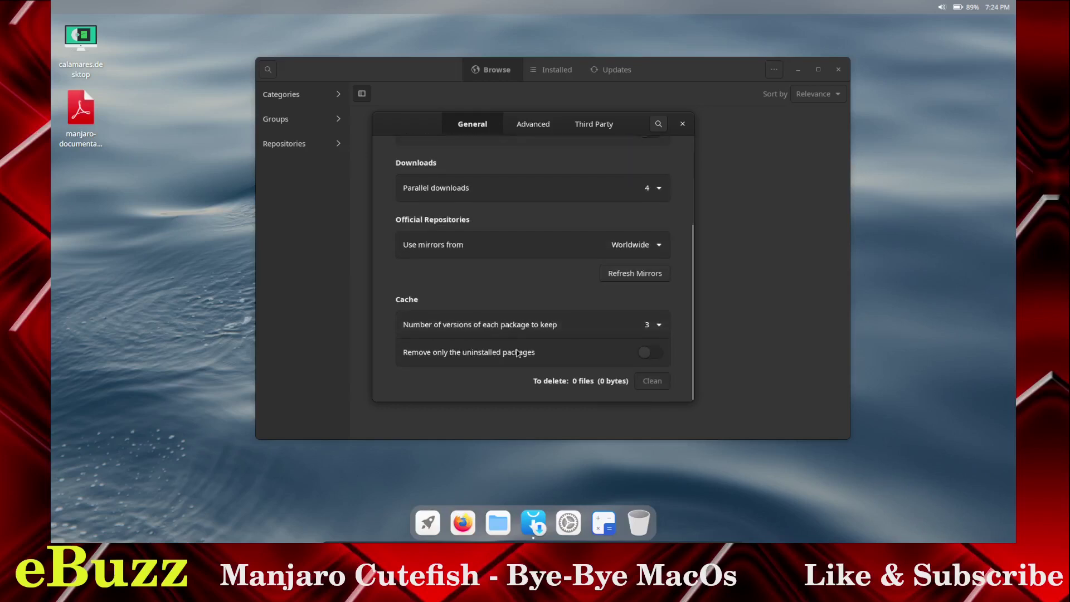
{"action": "left_click", "coordinate": [533, 128]}
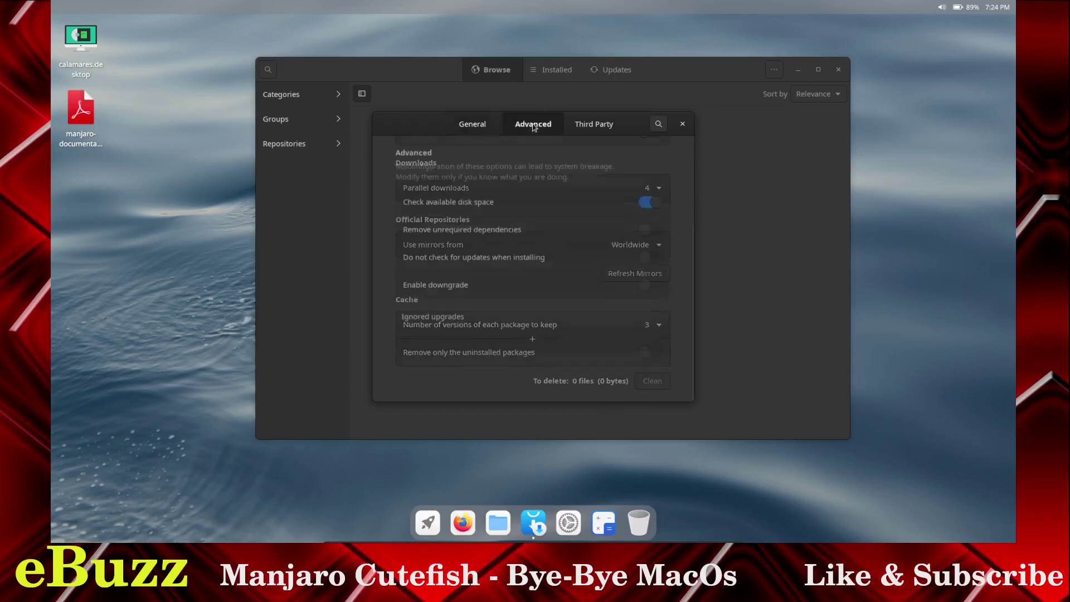
{"action": "left_click", "coordinate": [593, 126]}
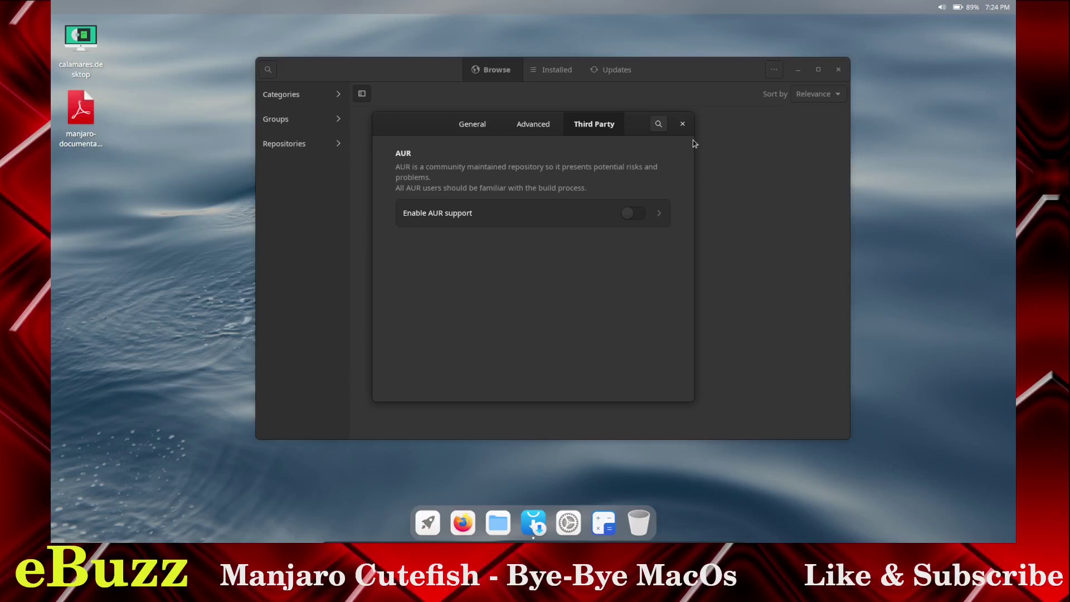
{"action": "left_click", "coordinate": [683, 125]}
{"action": "left_click", "coordinate": [839, 70]}
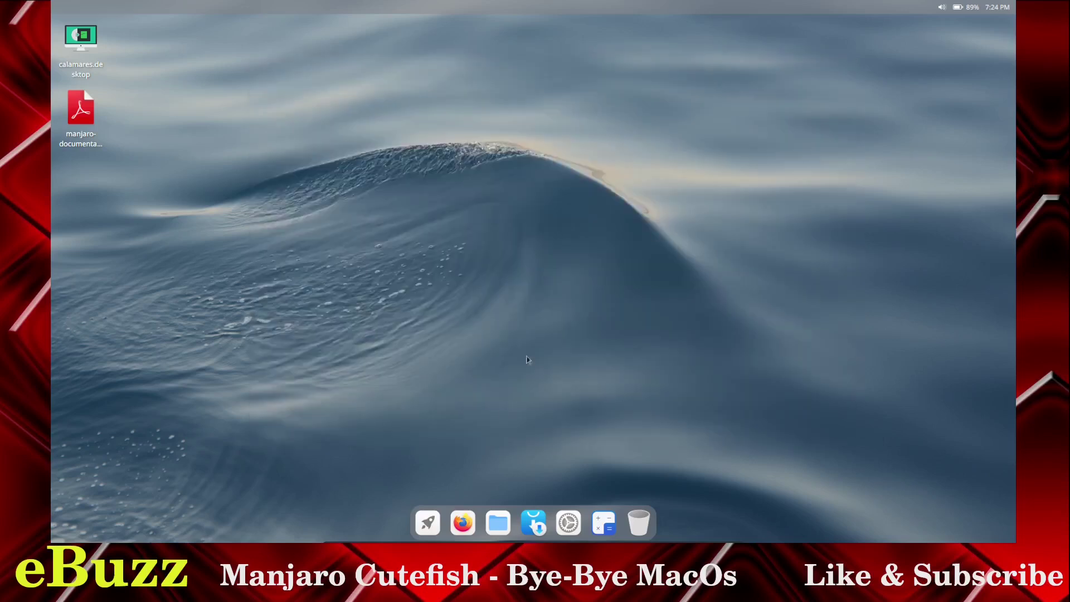
{"action": "key", "text": "super"}
{"action": "left_click", "coordinate": [440, 168]}
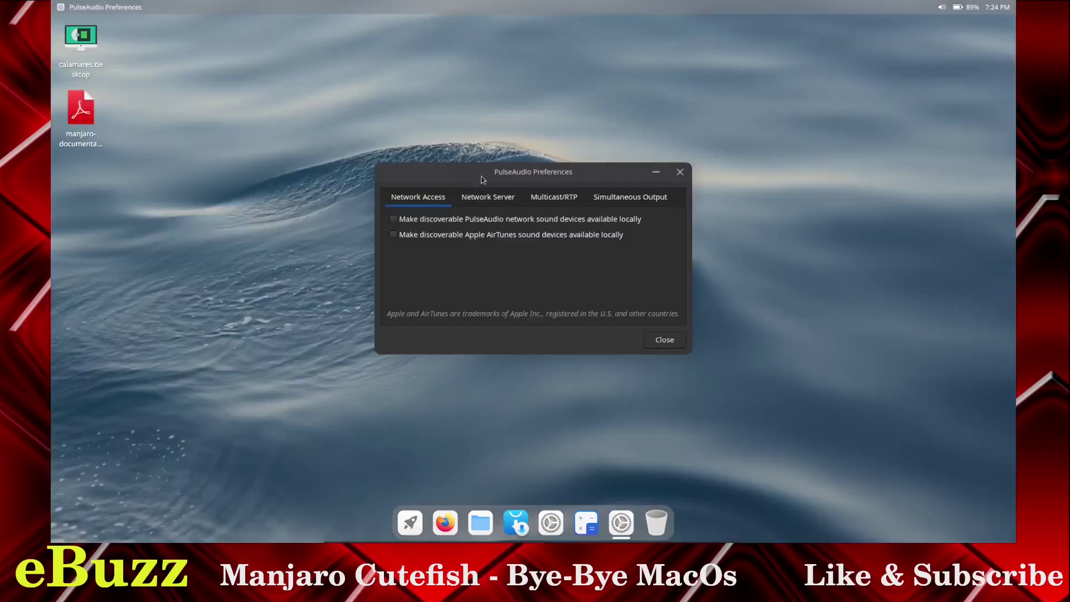
{"action": "left_click_drag", "start_coordinate": [474, 167], "coordinate": [482, 106]}
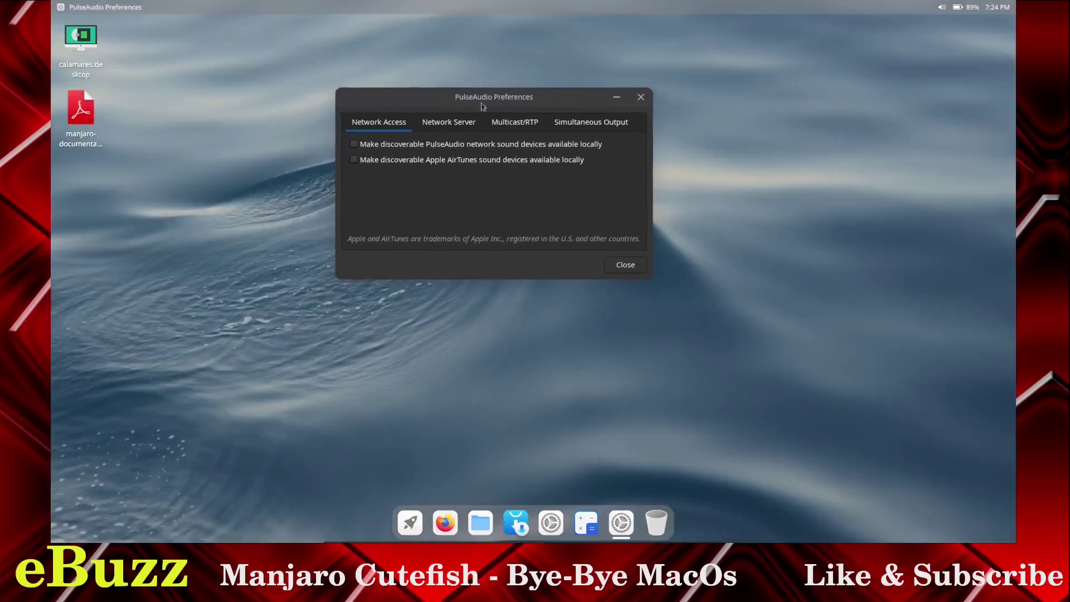
{"action": "left_click", "coordinate": [641, 97]}
{"action": "left_click", "coordinate": [428, 532]}
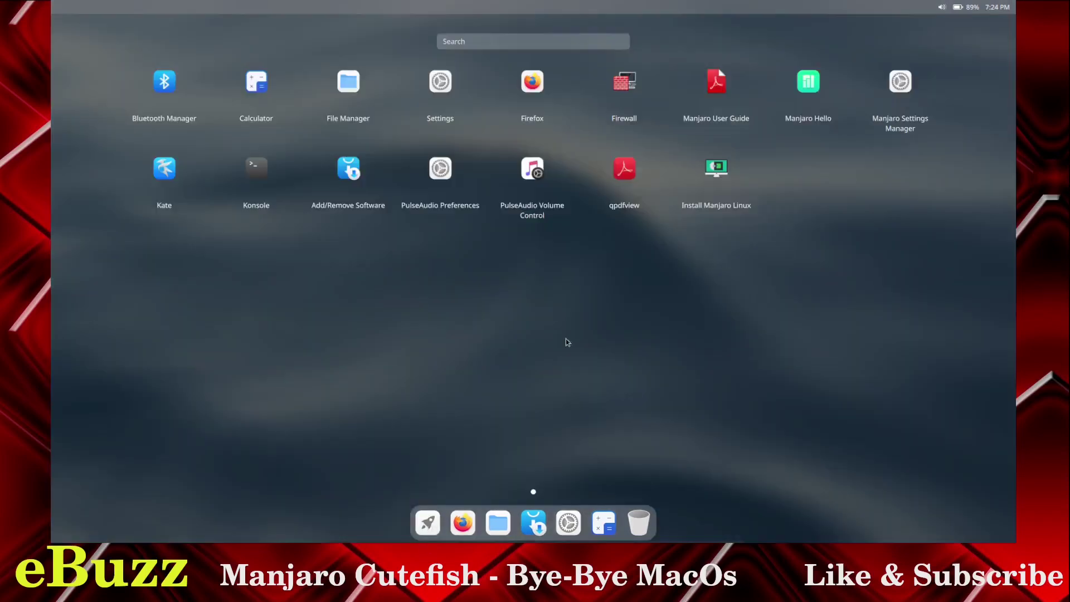
{"action": "left_click", "coordinate": [530, 171]}
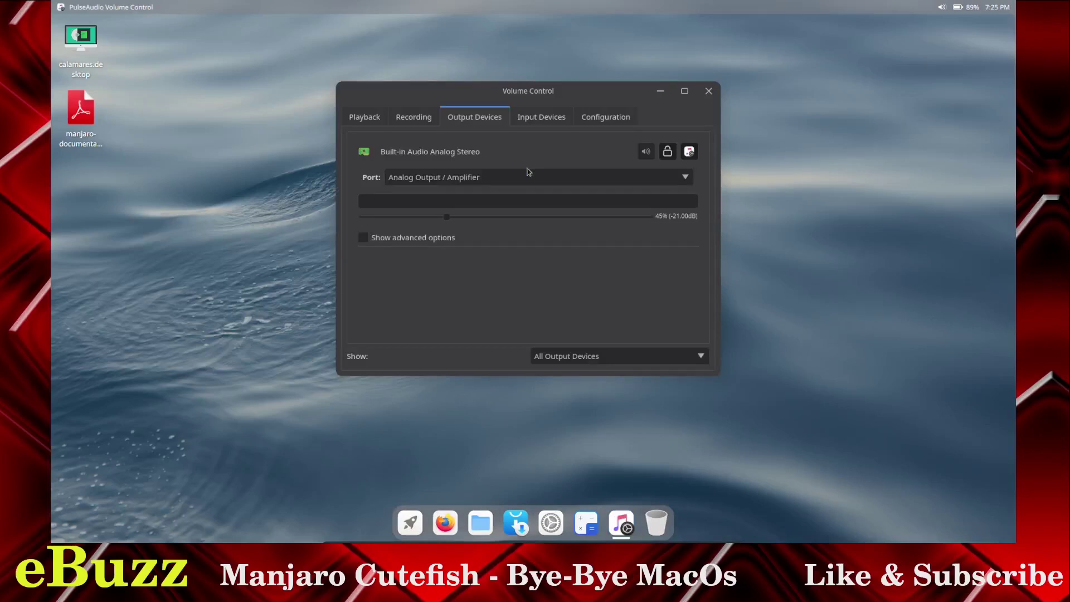
{"action": "left_click", "coordinate": [708, 91]}
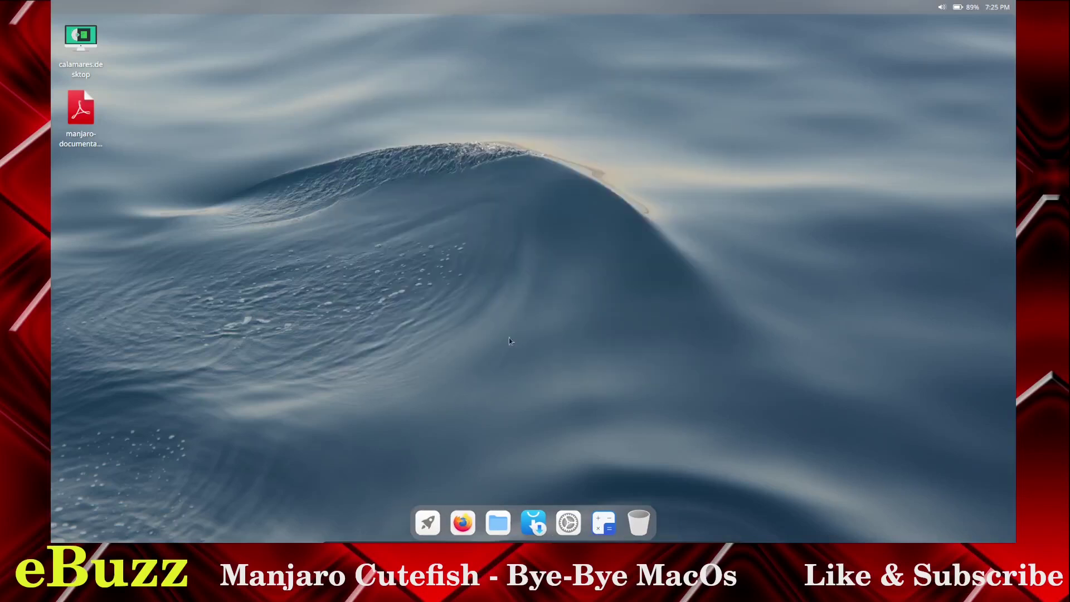
{"action": "left_click", "coordinate": [433, 512]}
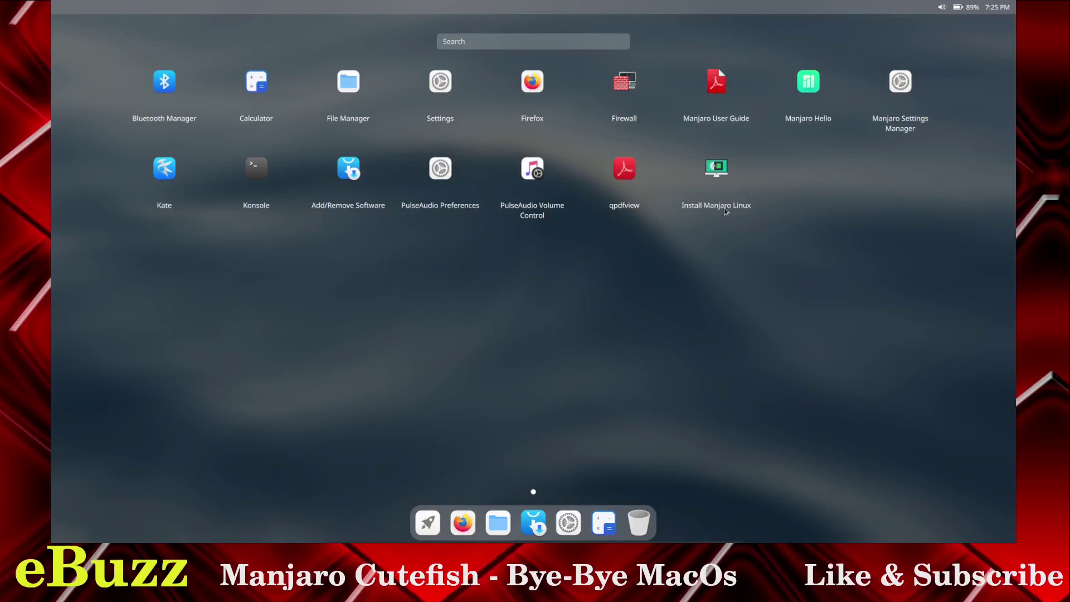
{"action": "left_click", "coordinate": [430, 532]}
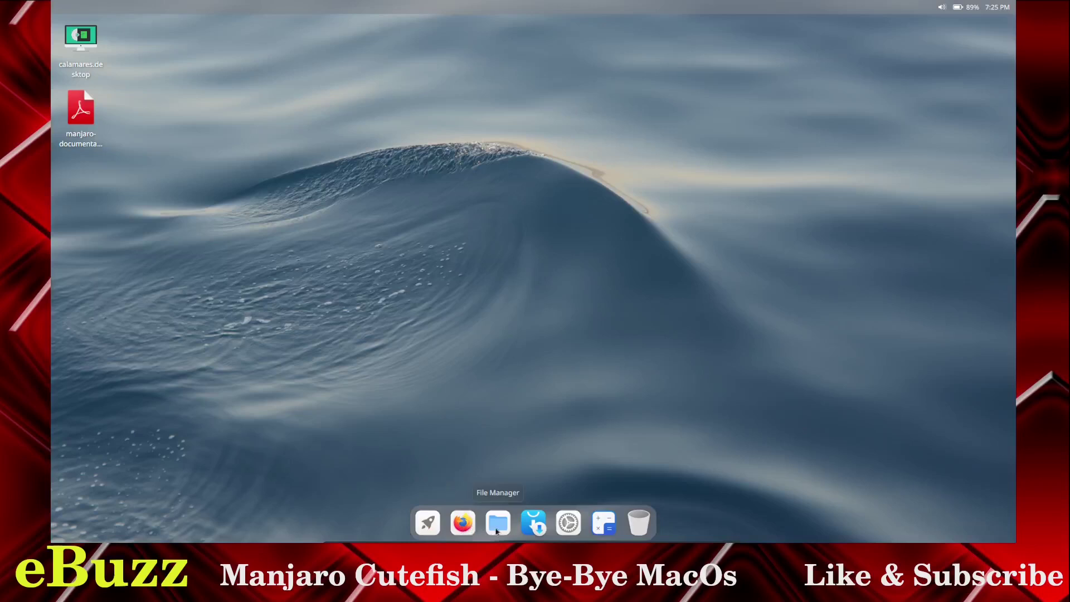
Open the File Manager on the home folder and switch it to List view, then back to Icons.
{"action": "left_click", "coordinate": [498, 524]}
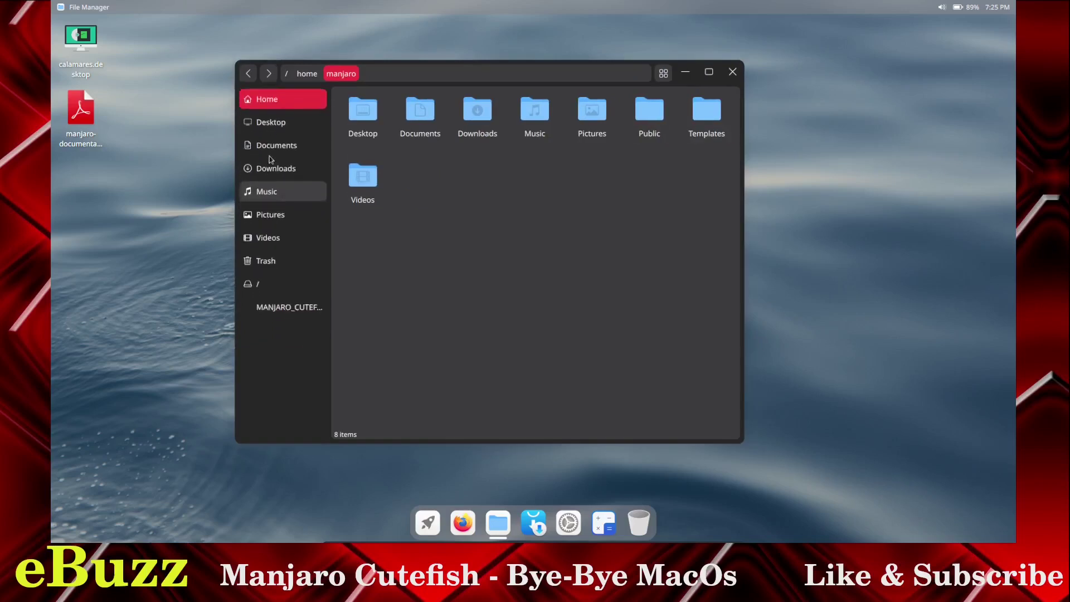
{"action": "left_click_drag", "start_coordinate": [269, 156], "coordinate": [278, 412]}
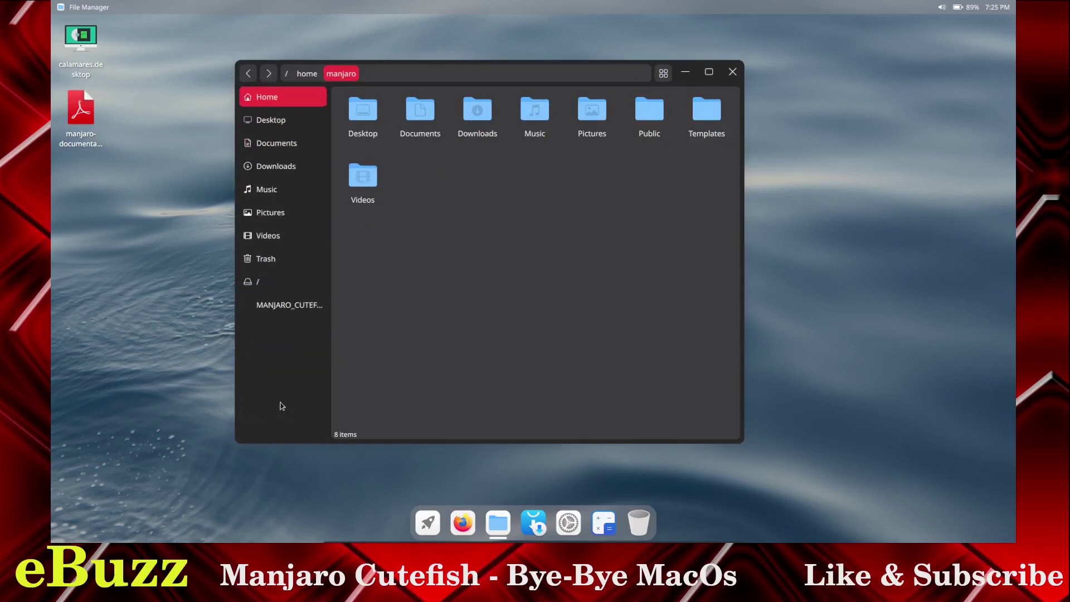
{"action": "left_click", "coordinate": [662, 74]}
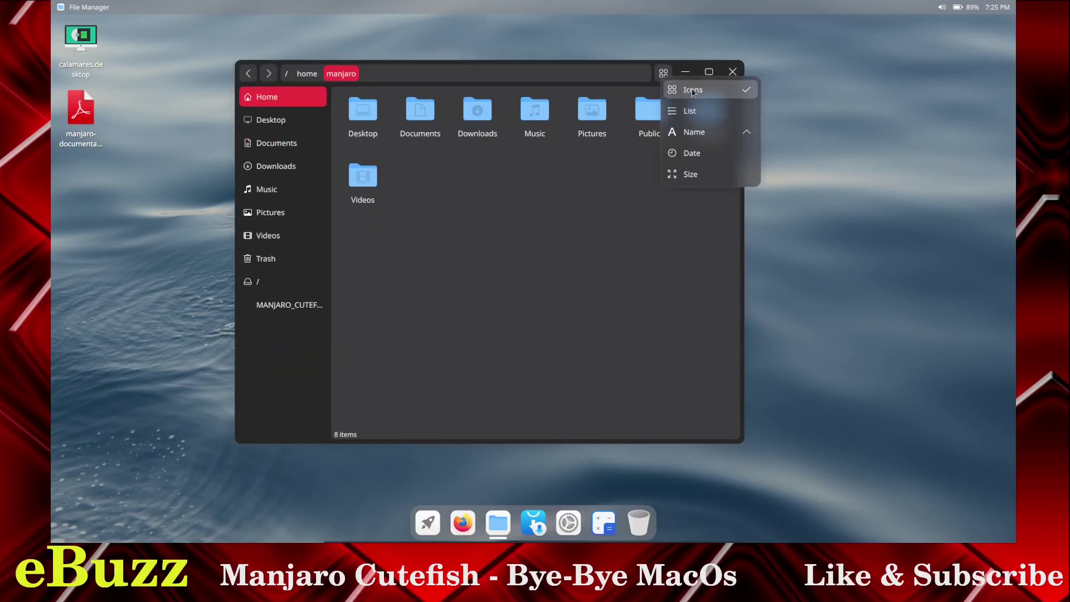
{"action": "left_click", "coordinate": [692, 92]}
{"action": "left_click", "coordinate": [663, 75]}
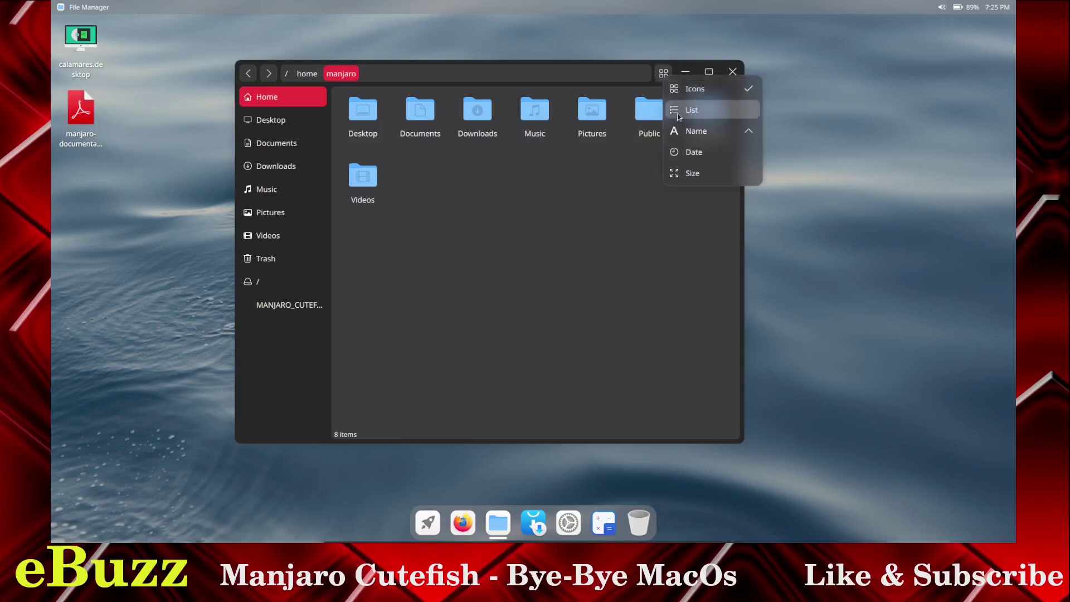
{"action": "left_click", "coordinate": [677, 115]}
{"action": "left_click", "coordinate": [664, 75]}
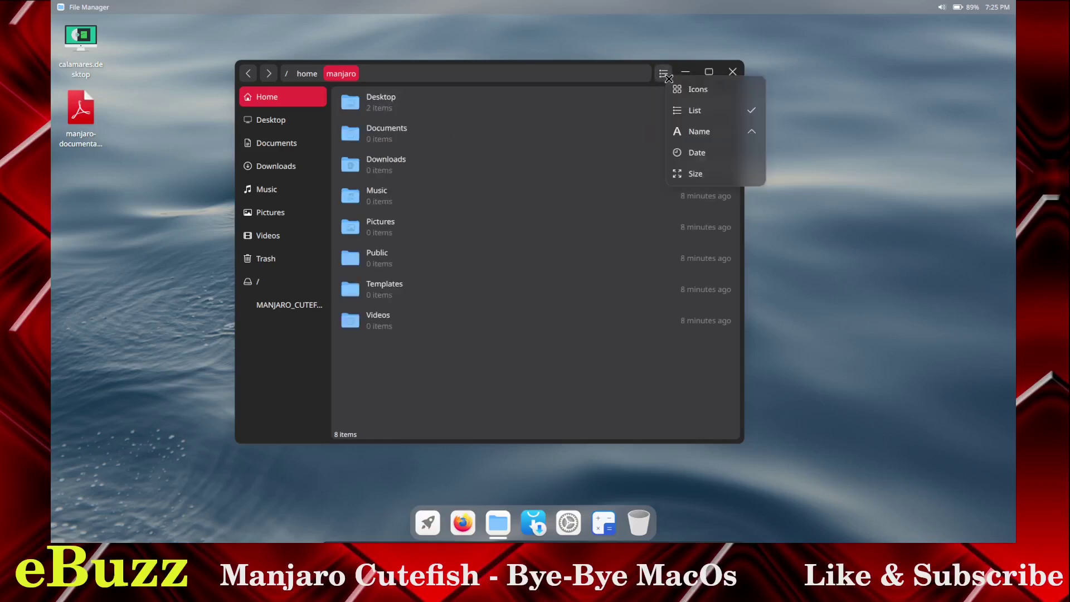
{"action": "left_click", "coordinate": [693, 90]}
Look through the folder view and sort options, dismissing them without changes.
{"action": "left_click", "coordinate": [662, 75]}
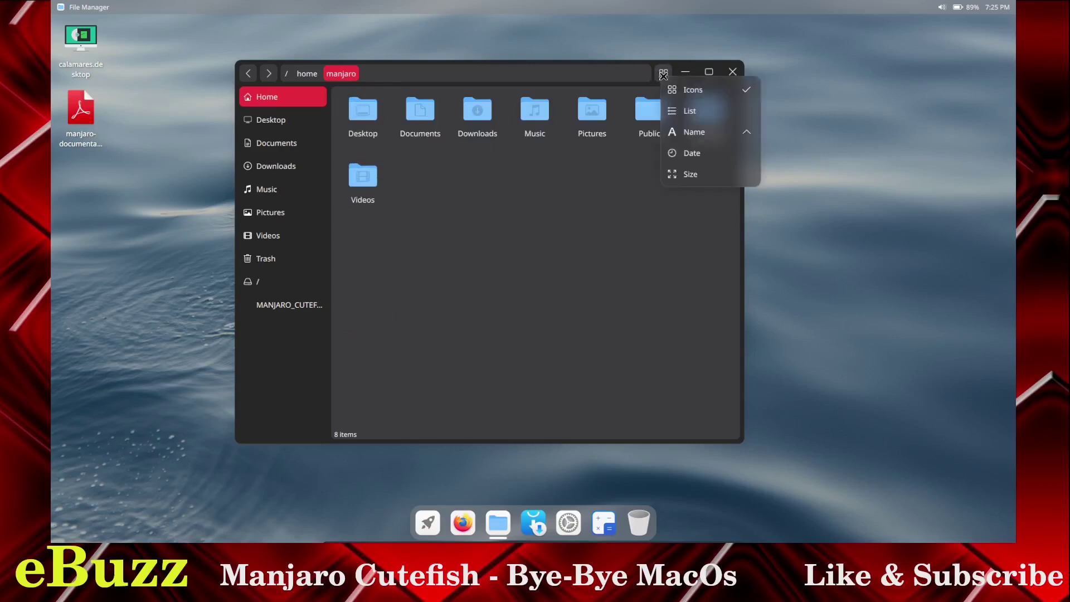
{"action": "left_click", "coordinate": [745, 135]}
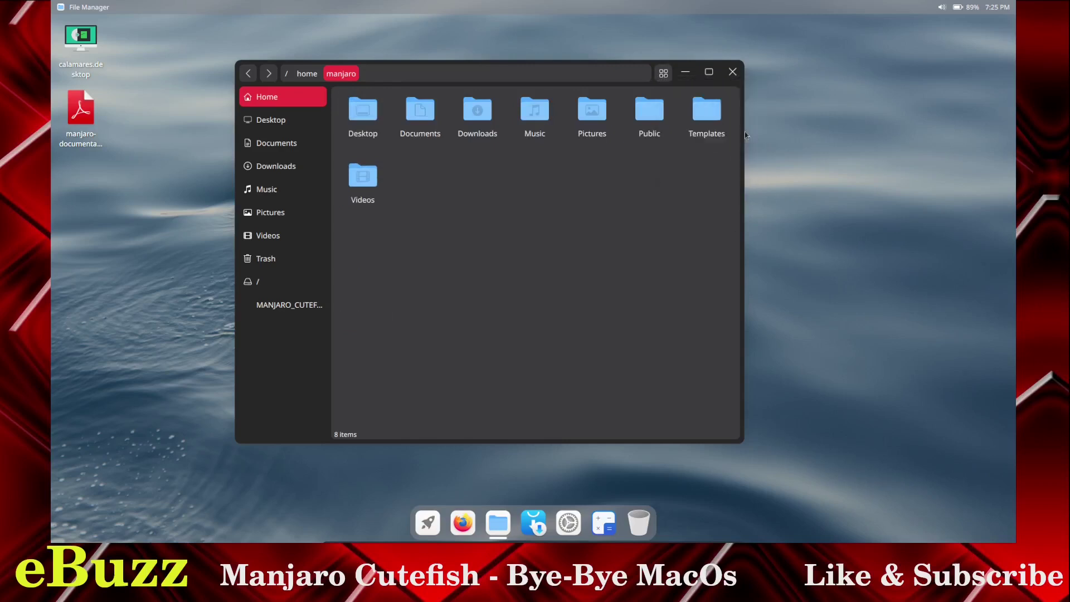
{"action": "left_click", "coordinate": [664, 74]}
{"action": "left_click", "coordinate": [693, 174]}
{"action": "left_click", "coordinate": [663, 73]}
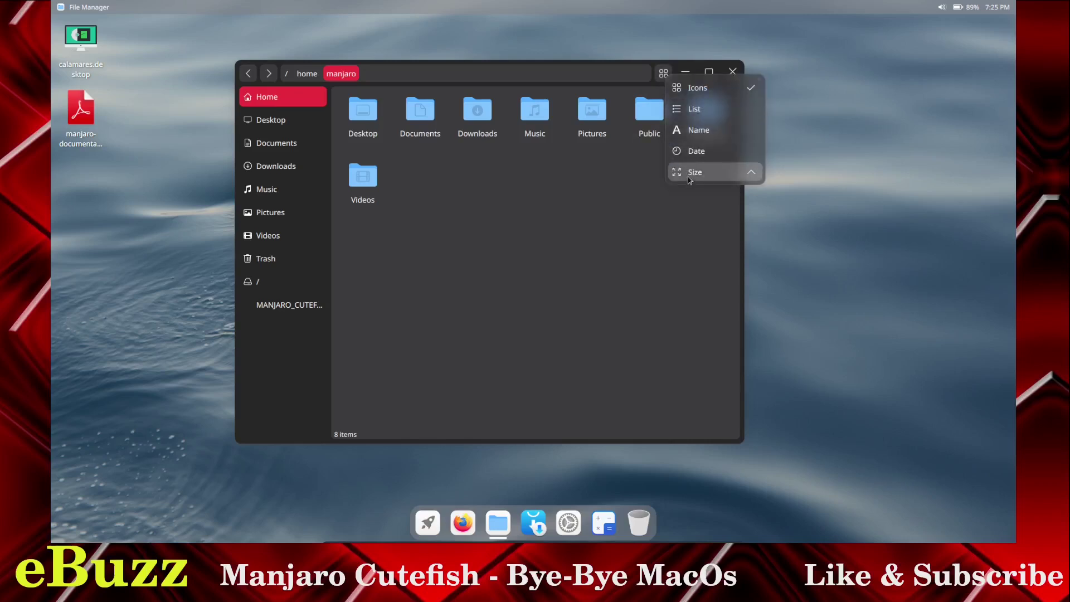
{"action": "left_click", "coordinate": [749, 175]}
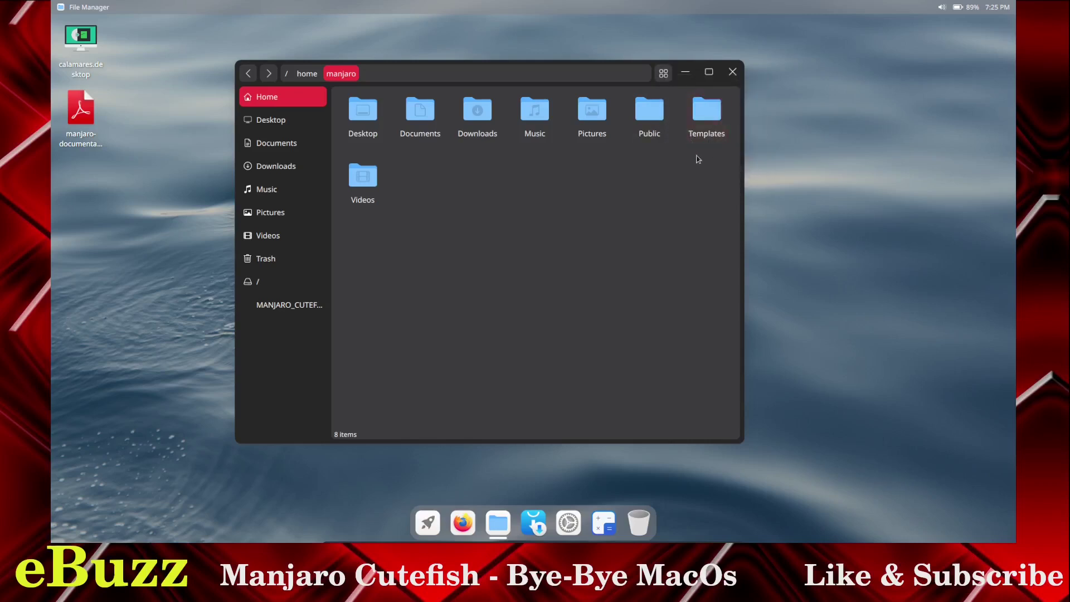
Close the file manager window and briefly open, then dismiss, the app launcher.
{"action": "left_click", "coordinate": [732, 72]}
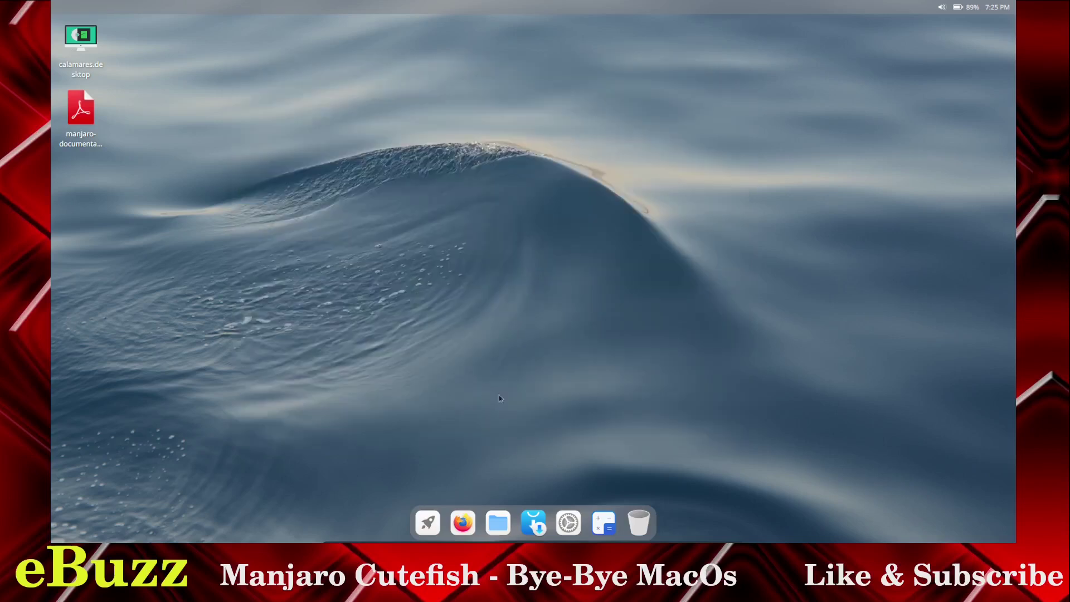
{"action": "left_click", "coordinate": [432, 520]}
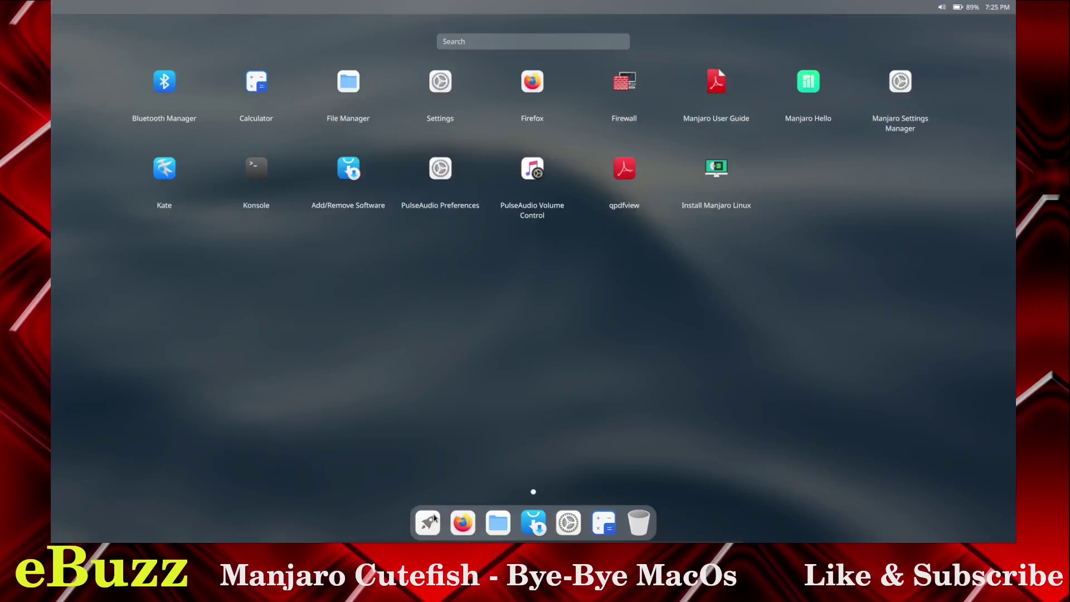
{"action": "left_click", "coordinate": [435, 518]}
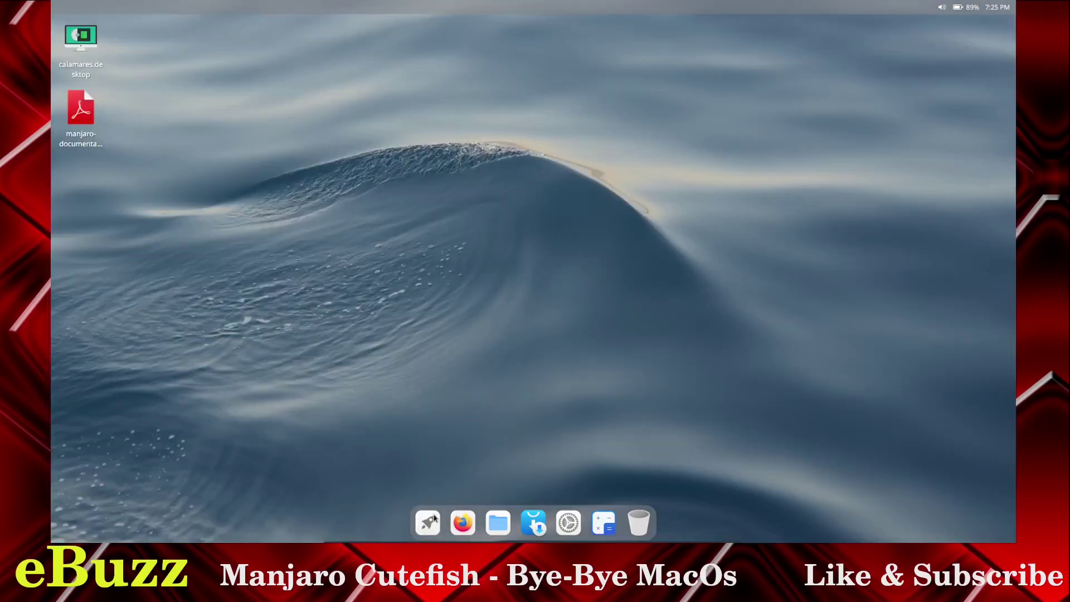
From the desktop's Change background page, apply the purple-pink gradient wallpaper and close Settings.
{"action": "right_click", "coordinate": [526, 183]}
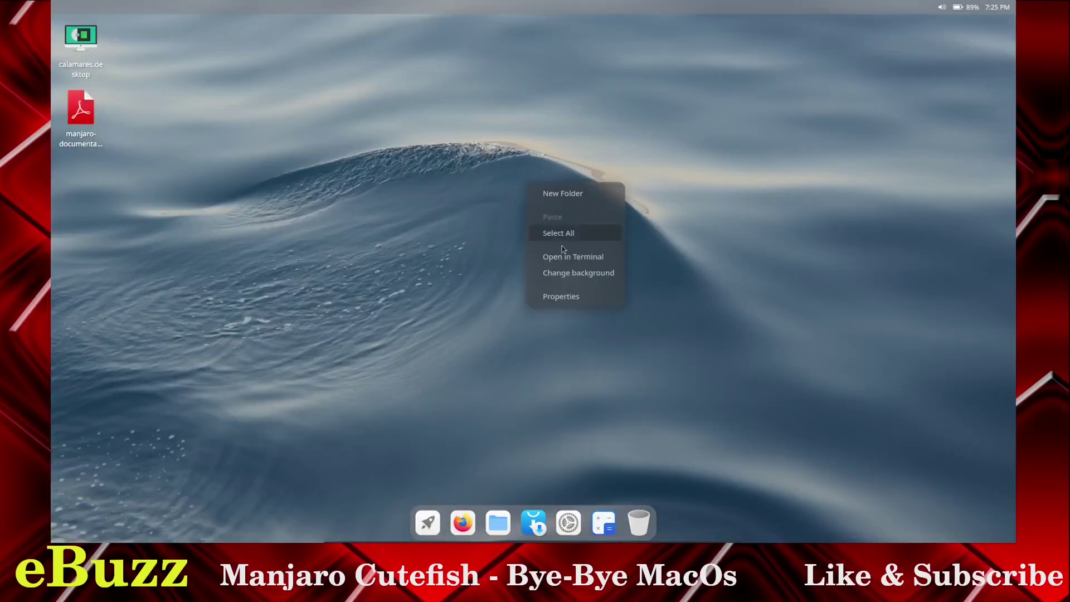
{"action": "left_click", "coordinate": [565, 274]}
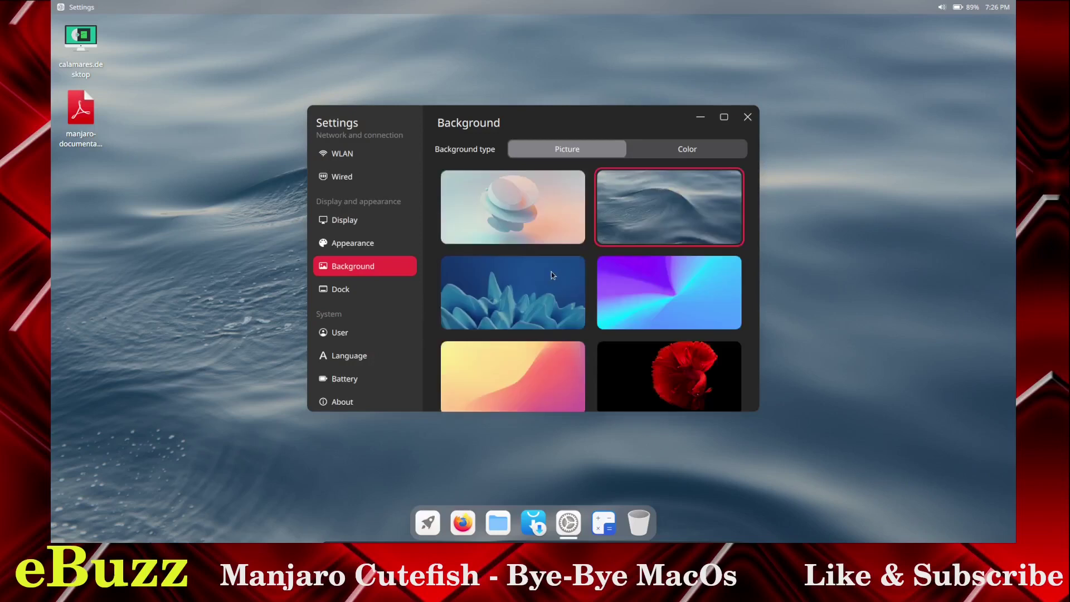
{"action": "scroll", "coordinate": [550, 273], "scroll_direction": "down", "scroll_amount": 2}
{"action": "scroll", "coordinate": [550, 273], "scroll_direction": "down", "scroll_amount": 1}
{"action": "left_click", "coordinate": [669, 379]}
{"action": "left_click", "coordinate": [747, 116]}
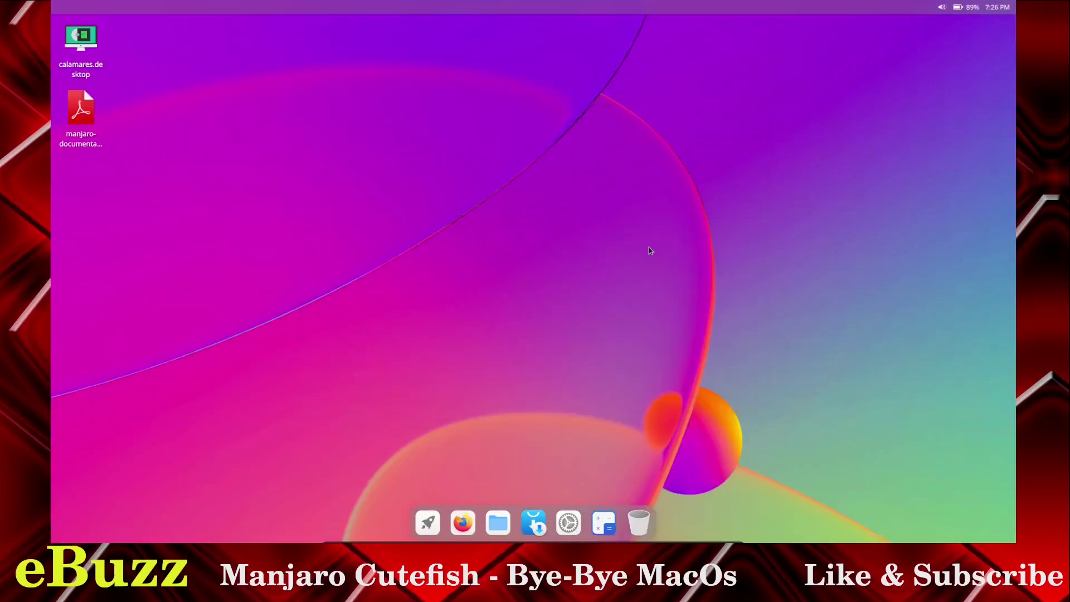